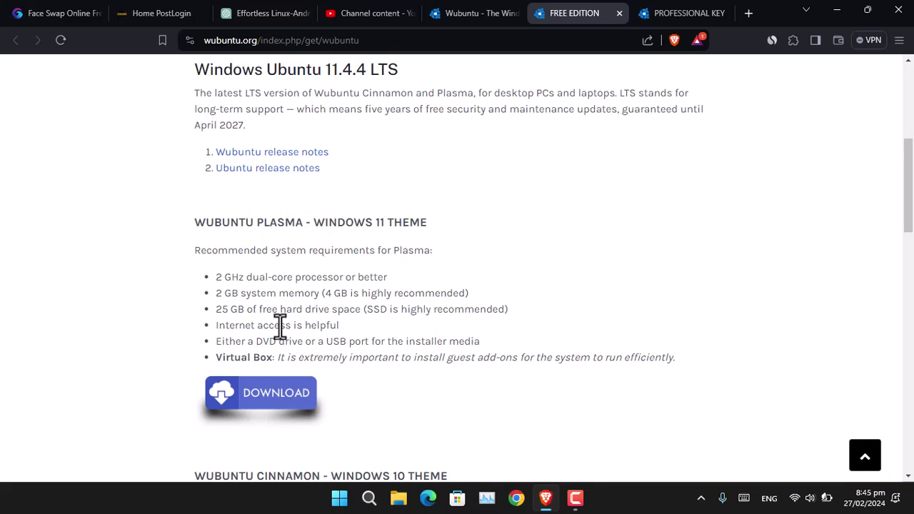
# Step: Review the Wubuntu Plasma, Cinnamon and Linuxfx RedSand editions' system requirements and download options, down to the ISO writing tool
pyautogui.scroll(-3, 294, 340)
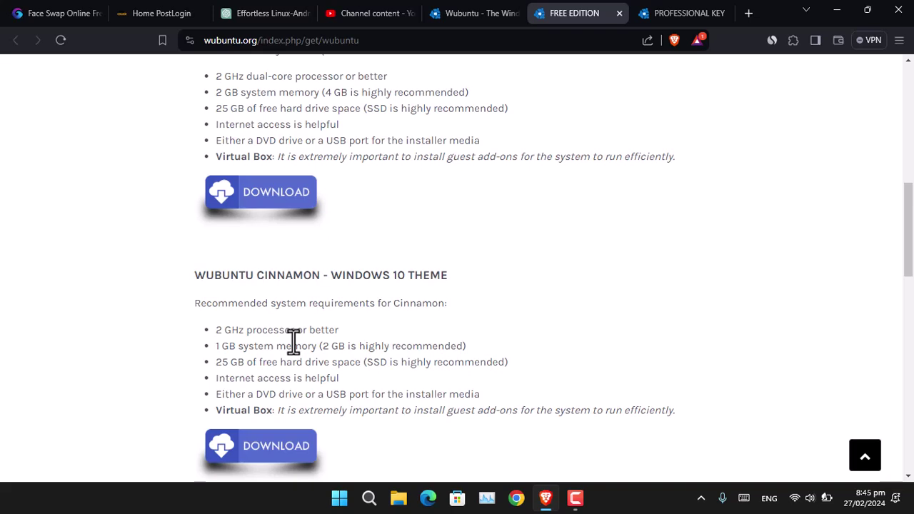
pyautogui.scroll(-1, 293, 340)
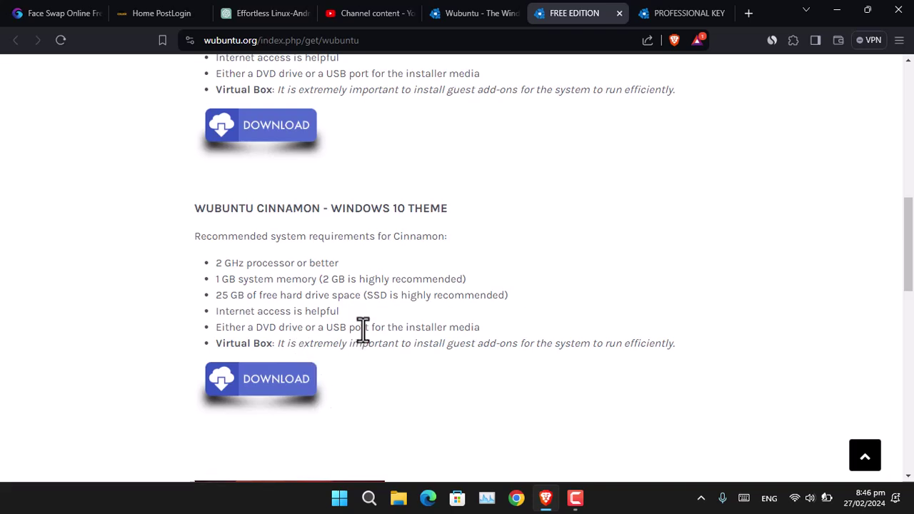
pyautogui.scroll(-2, 364, 328)
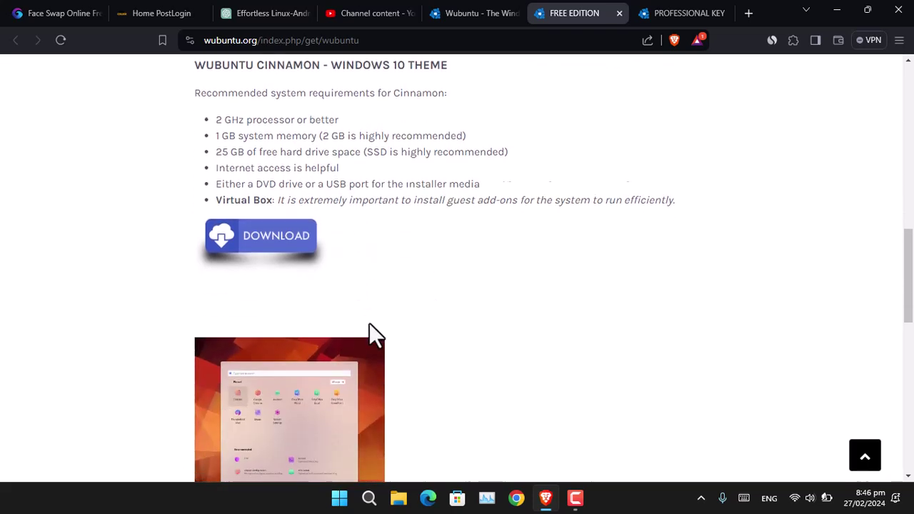
pyautogui.scroll(-3, 367, 330)
pyautogui.scroll(-3, 369, 322)
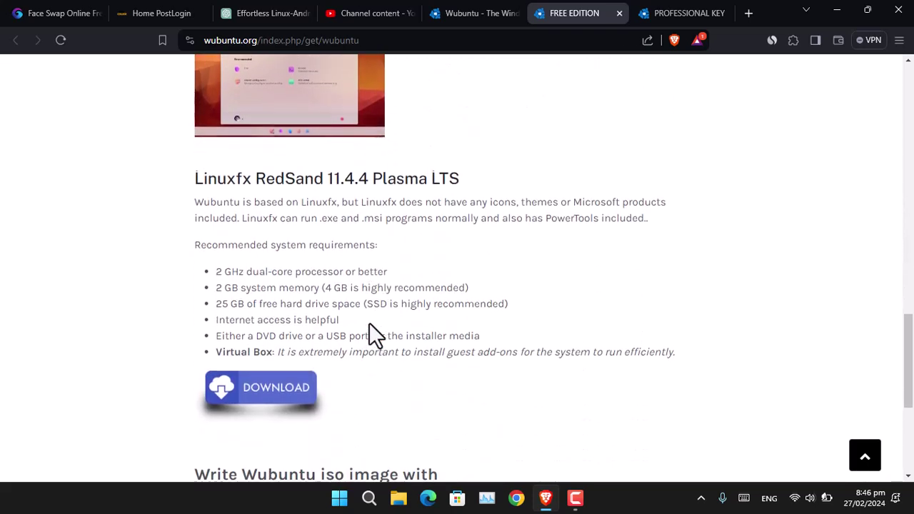
pyautogui.scroll(-1, 369, 322)
pyautogui.scroll(6, 429, 339)
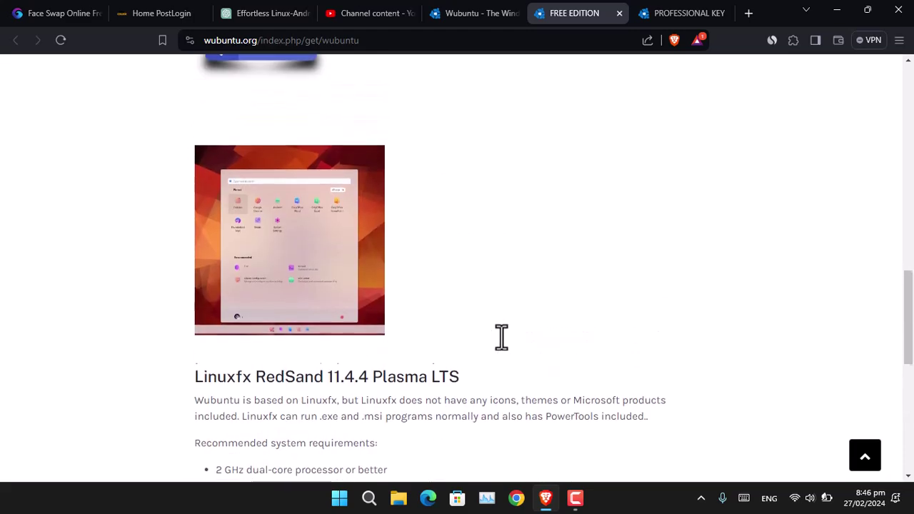
pyautogui.scroll(-3, 502, 339)
pyautogui.scroll(-2, 502, 341)
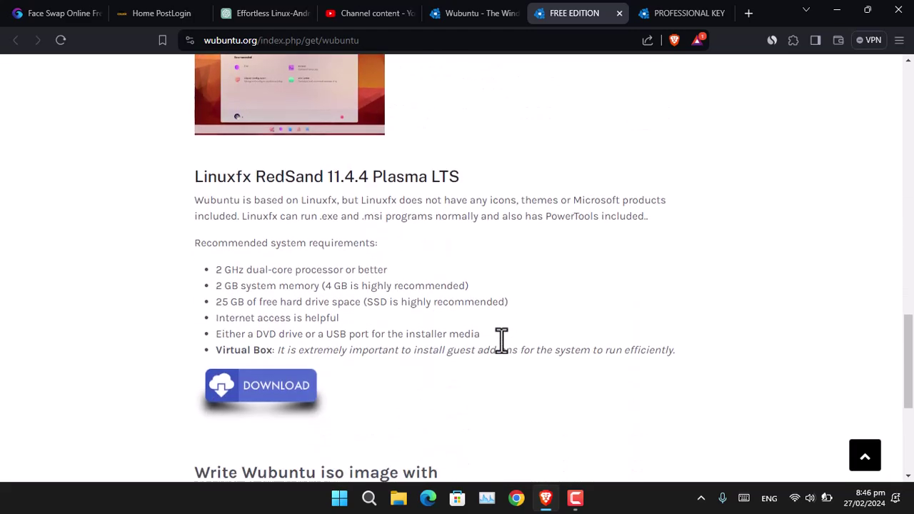
pyautogui.scroll(-4, 502, 339)
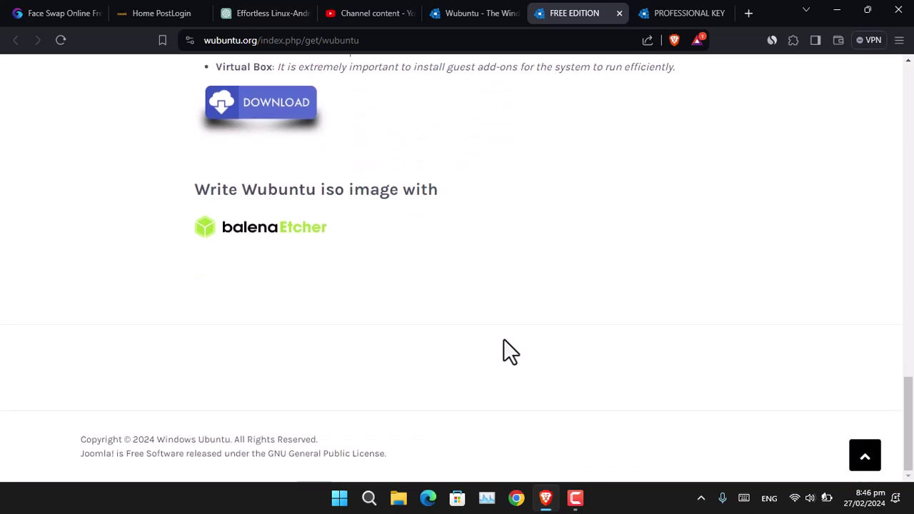
# Step: Exit the browser, switch to Oracle VM VirtualBox and start the ubuntu virtual machine
pyautogui.click(899, 41)
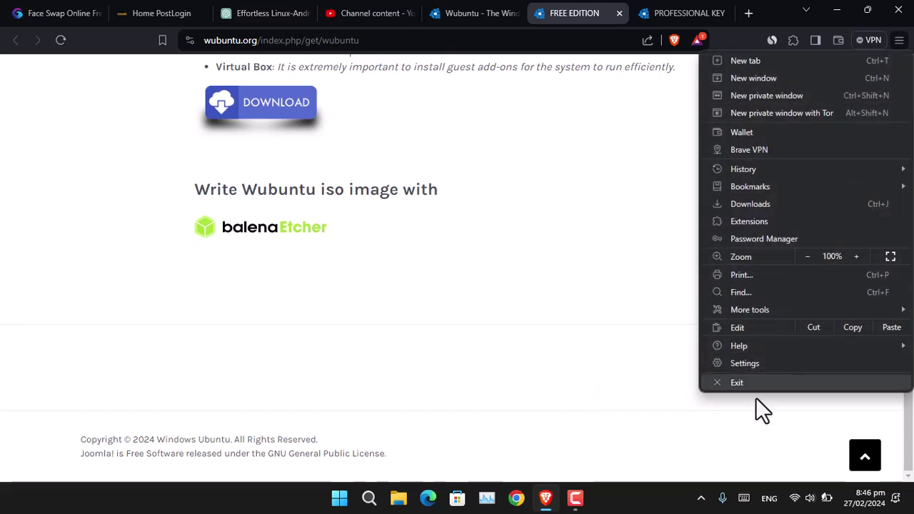
pyautogui.click(743, 386)
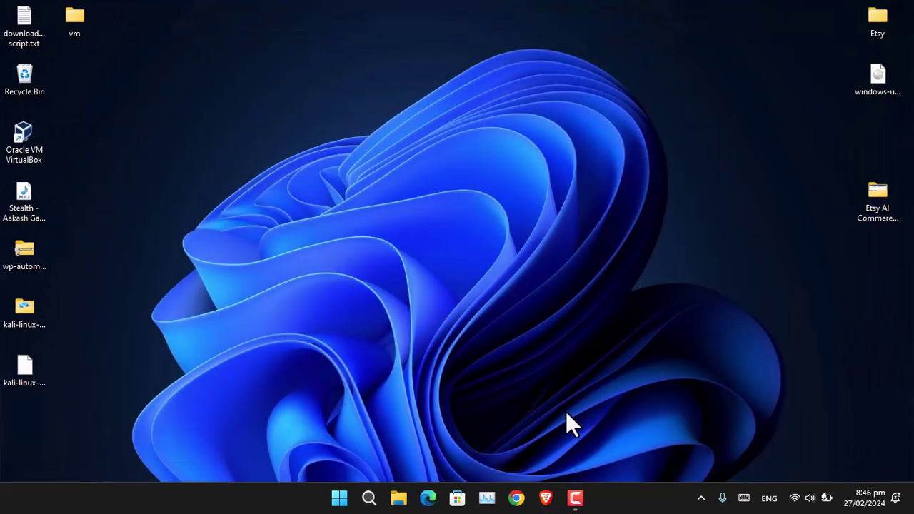
pyautogui.doubleClick(24, 142)
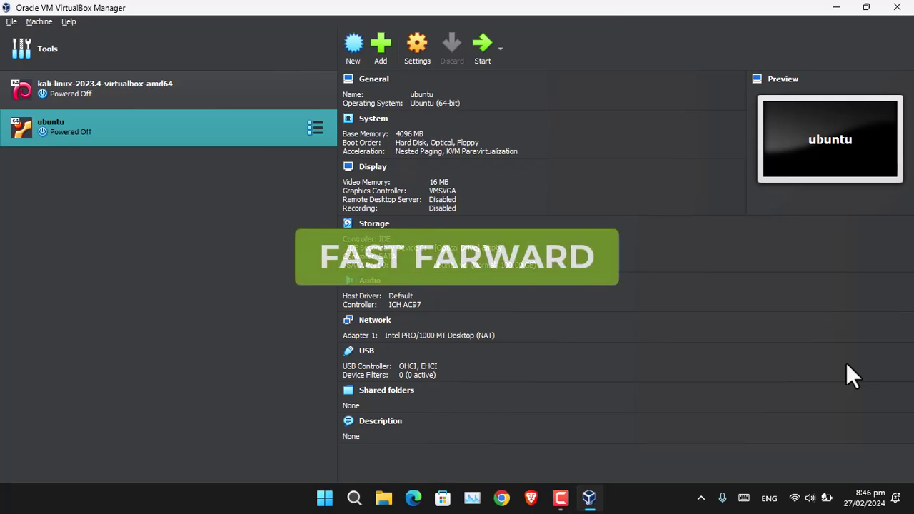
pyautogui.click(482, 44)
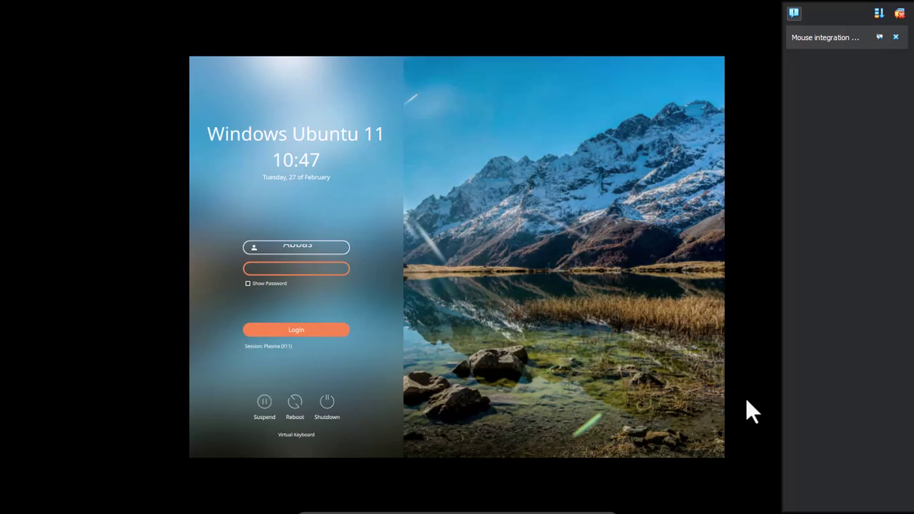
# Step: Dismiss the mouse integration notice and log in to Windows Ubuntu 11 with the account password
pyautogui.click(895, 37)
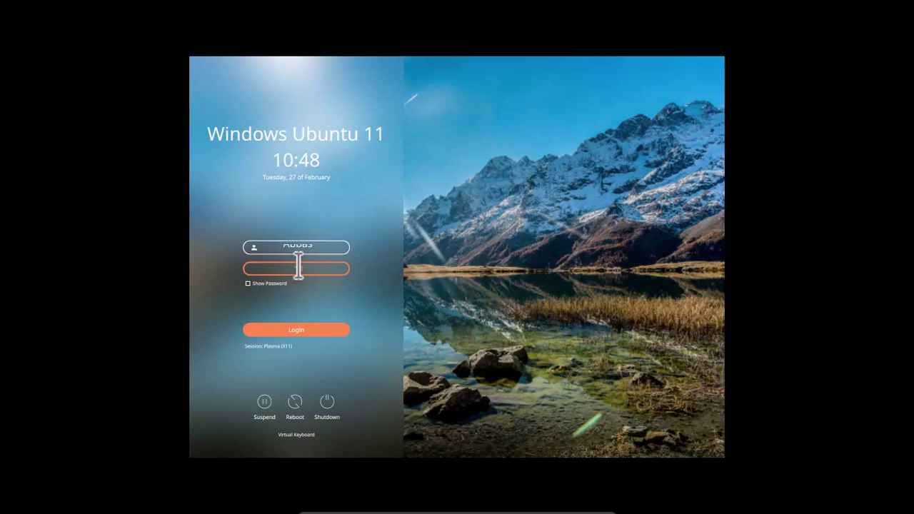
pyautogui.press('Return')
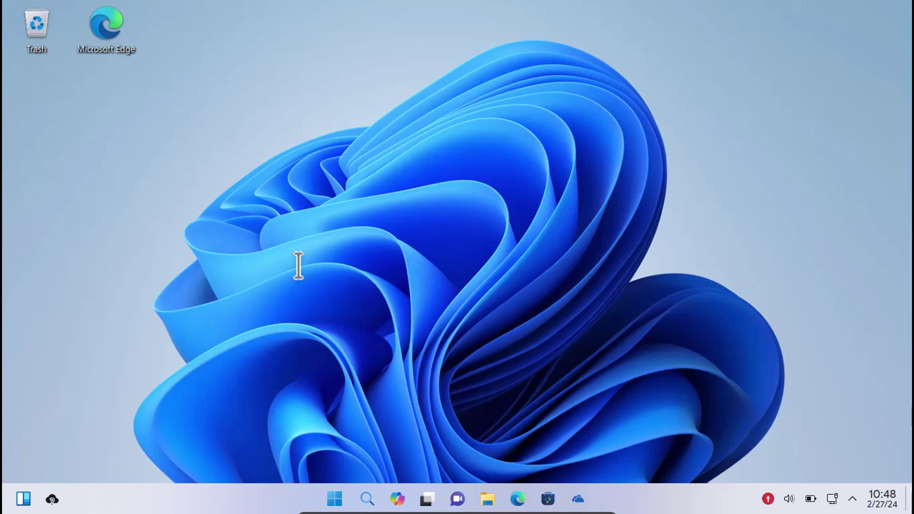
# Step: Look over the options in the guest desktop's context menu, then dismiss it
pyautogui.rightClick(358, 148)
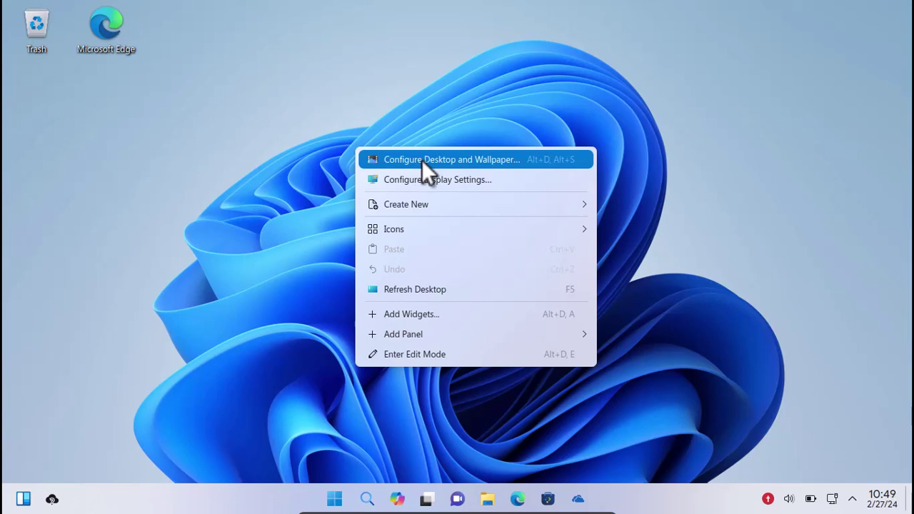
pyautogui.click(732, 282)
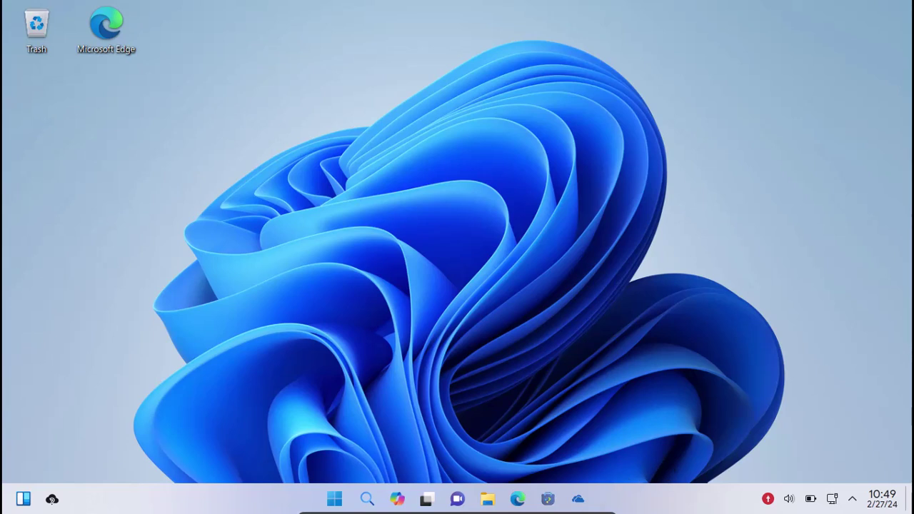
# Step: Switch the virtual machine display from full screen to Scaled Mode
pyautogui.click(402, 504)
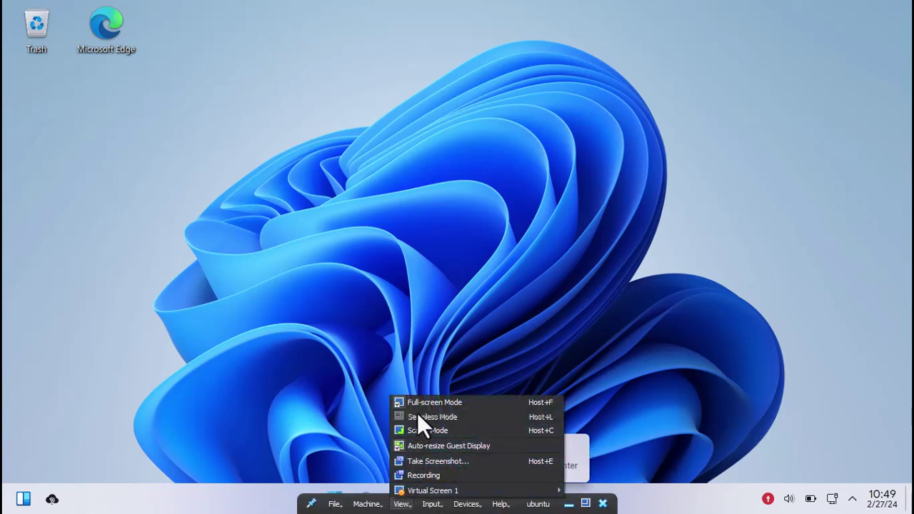
pyautogui.click(420, 429)
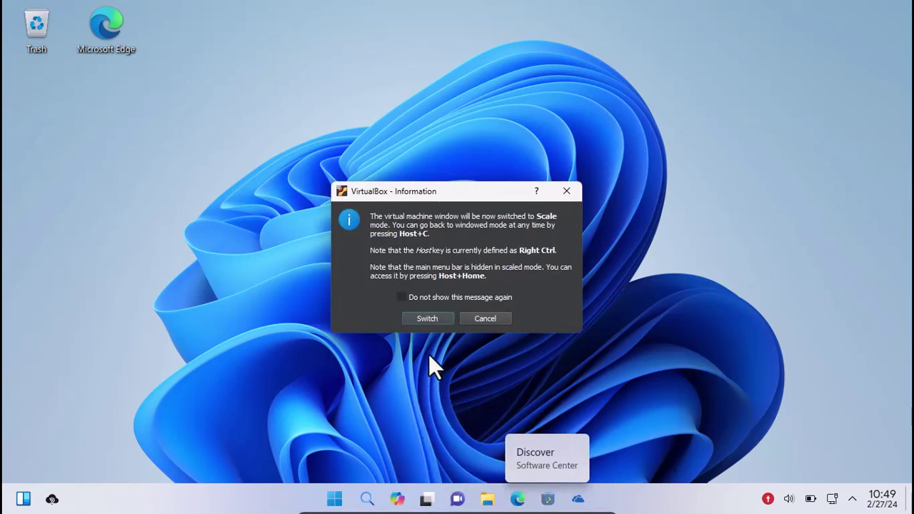
pyautogui.click(434, 321)
# Step: Minimize the VirtualBox Manager and arrange the ubuntu window so a strip of the host desktop stays uncovered beside it
pyautogui.click(836, 9)
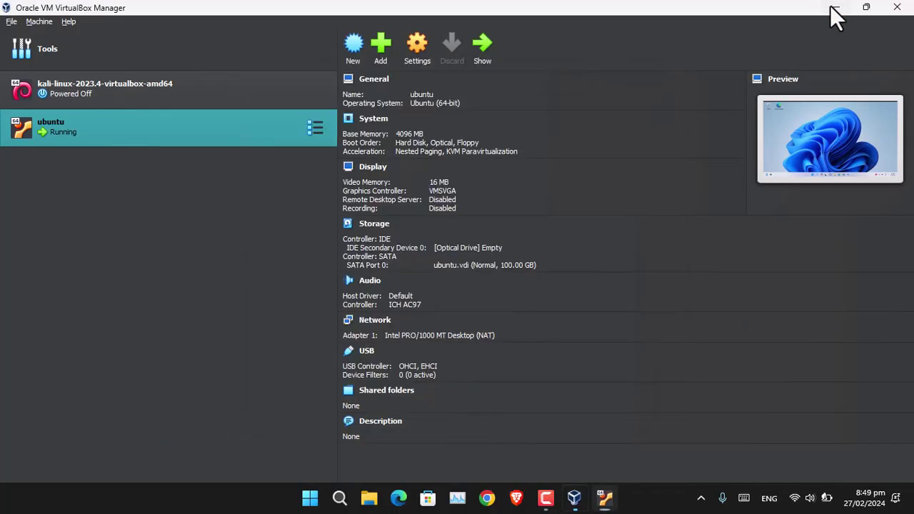
pyautogui.moveTo(664, 400); pyautogui.dragTo(853, 473)
pyautogui.moveTo(471, 18); pyautogui.dragTo(226, 17)
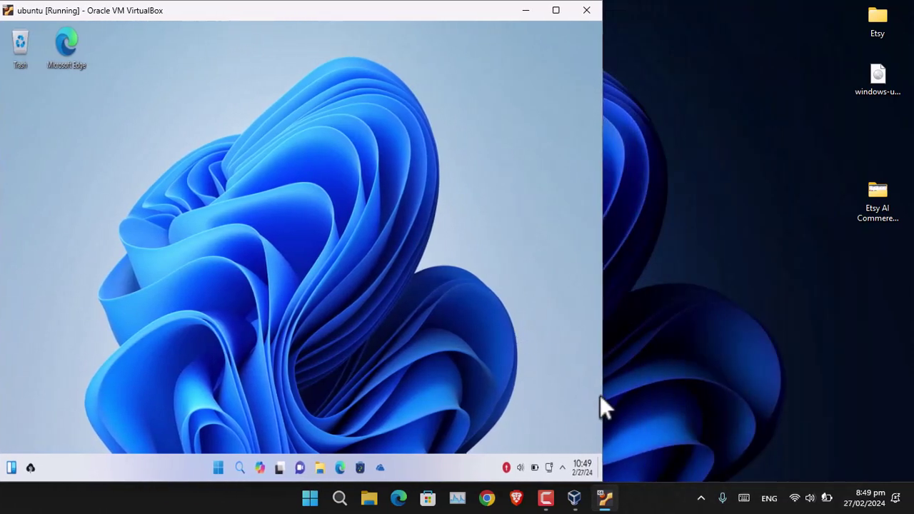
pyautogui.moveTo(606, 395); pyautogui.dragTo(761, 393)
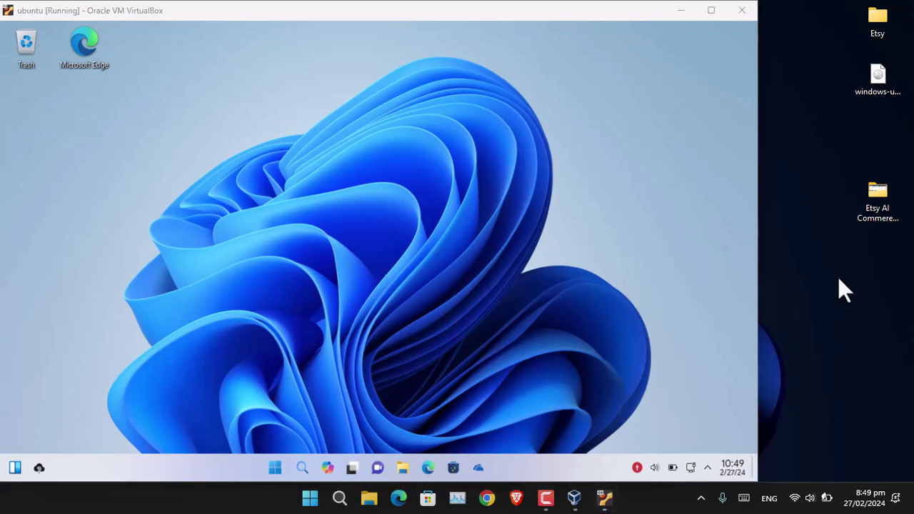
# Step: Compare the guest desktop's context menu with the host Windows desktop's context menu, including the host's New submenu
pyautogui.rightClick(420, 114)
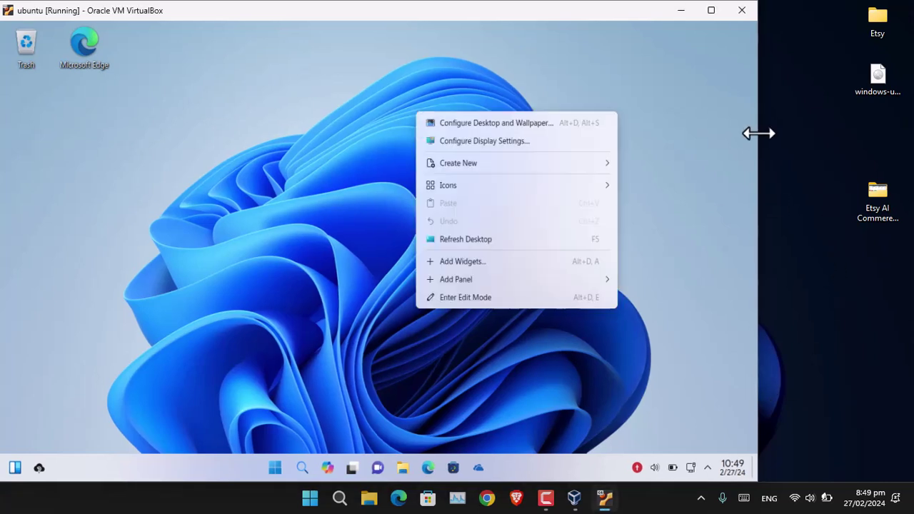
pyautogui.rightClick(805, 116)
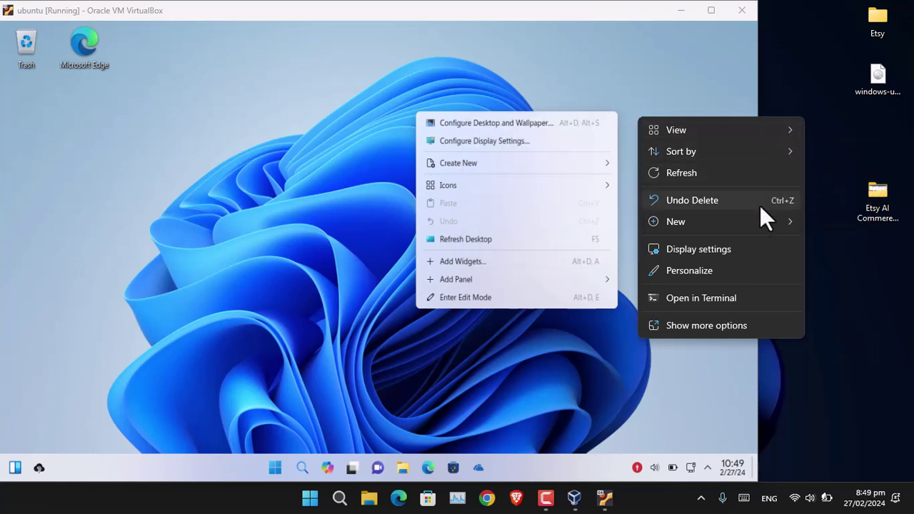
pyautogui.moveTo(752, 226)
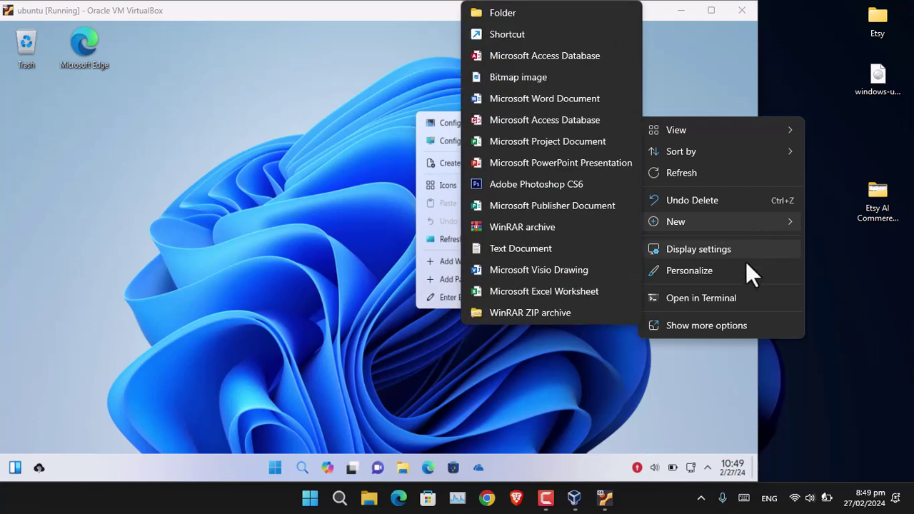
pyautogui.click(165, 168)
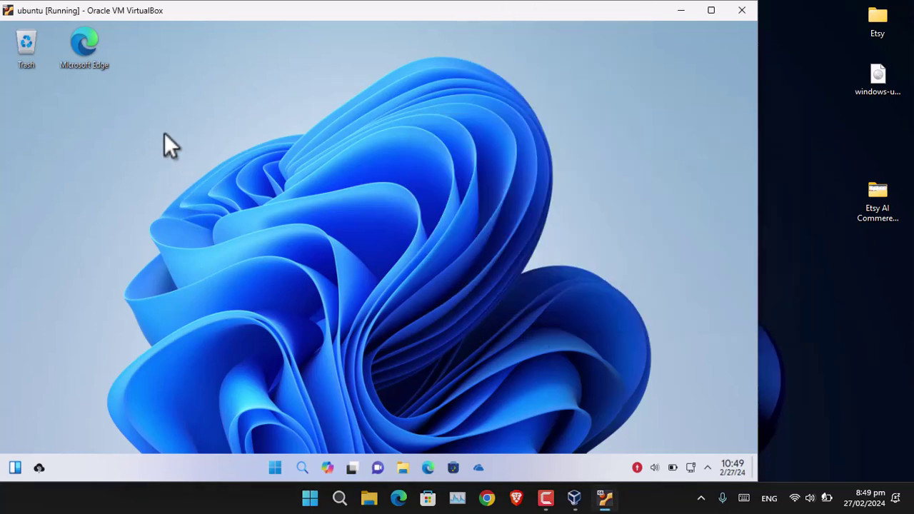
pyautogui.rightClick(164, 134)
pyautogui.rightClick(817, 140)
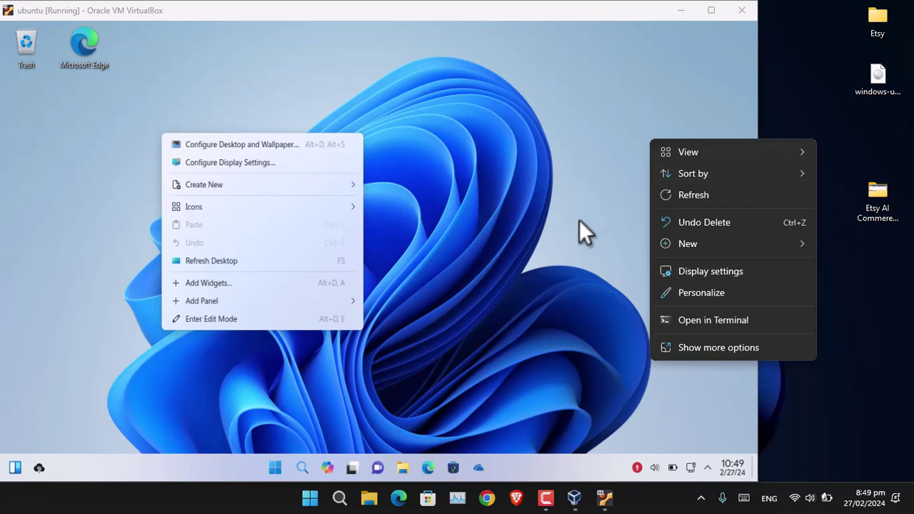
pyautogui.click(500, 243)
# Step: Enter Edit Mode on the guest desktop to view its customization options, and leave it without changes
pyautogui.rightClick(324, 150)
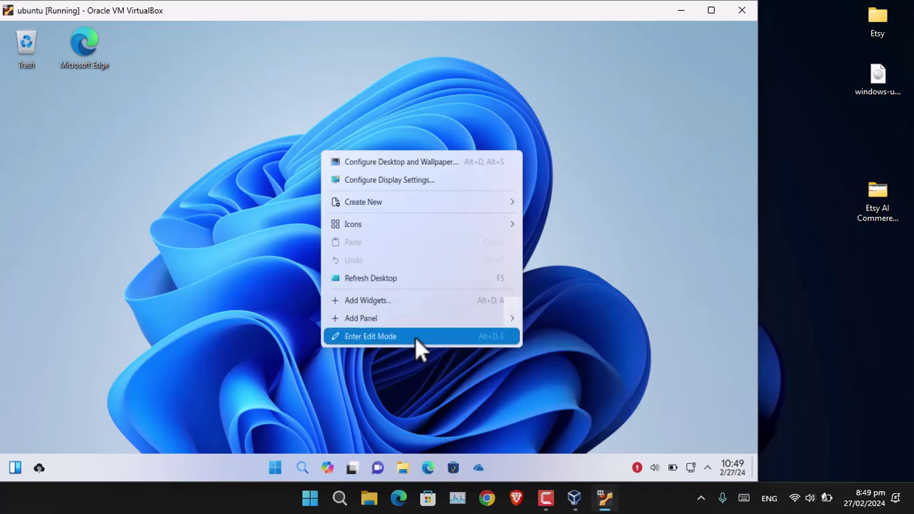
pyautogui.click(370, 337)
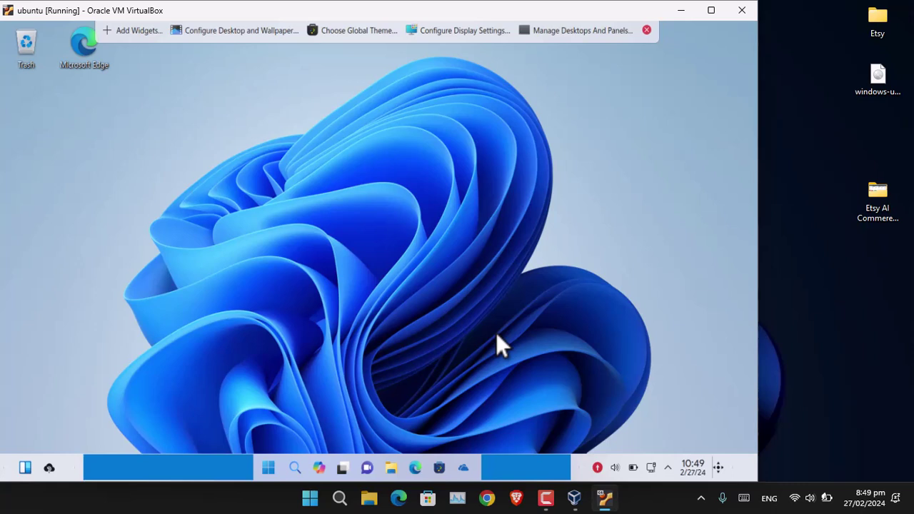
pyautogui.click(648, 29)
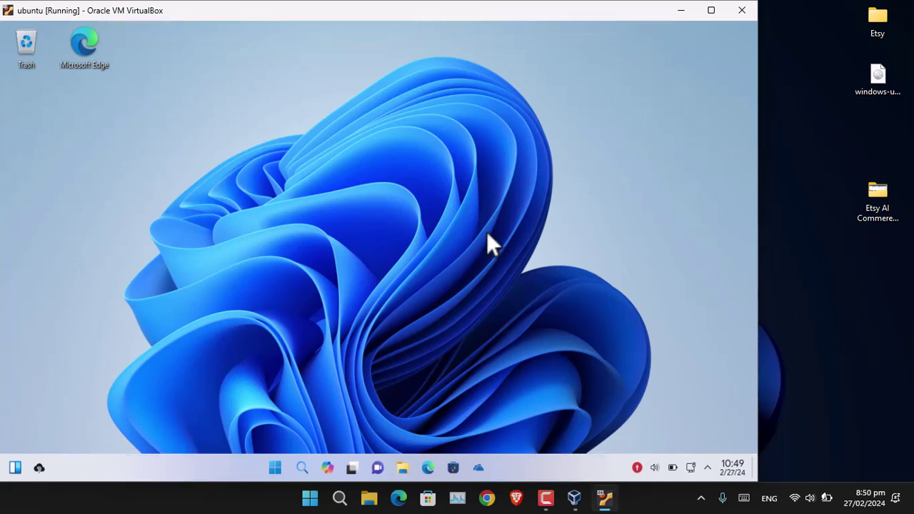
# Step: Compare the guest's Start menu with the host Windows Start menu
pyautogui.click(276, 467)
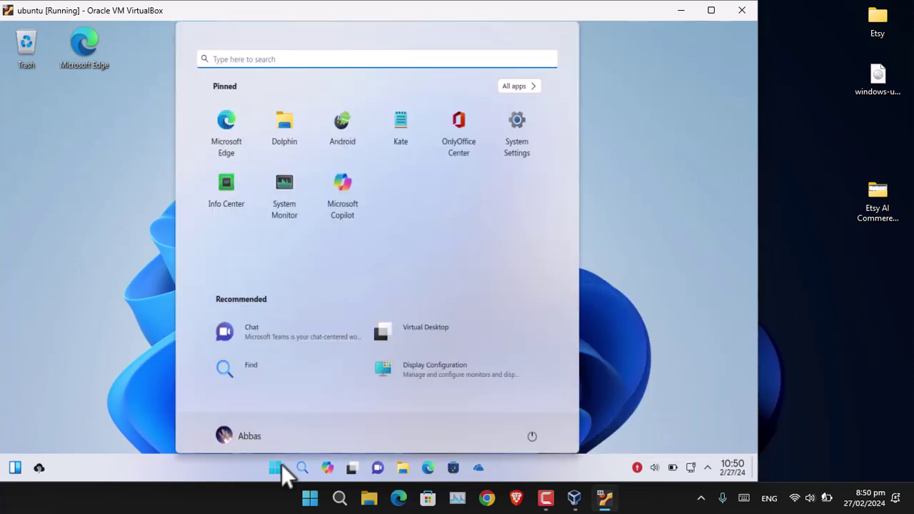
pyautogui.click(309, 500)
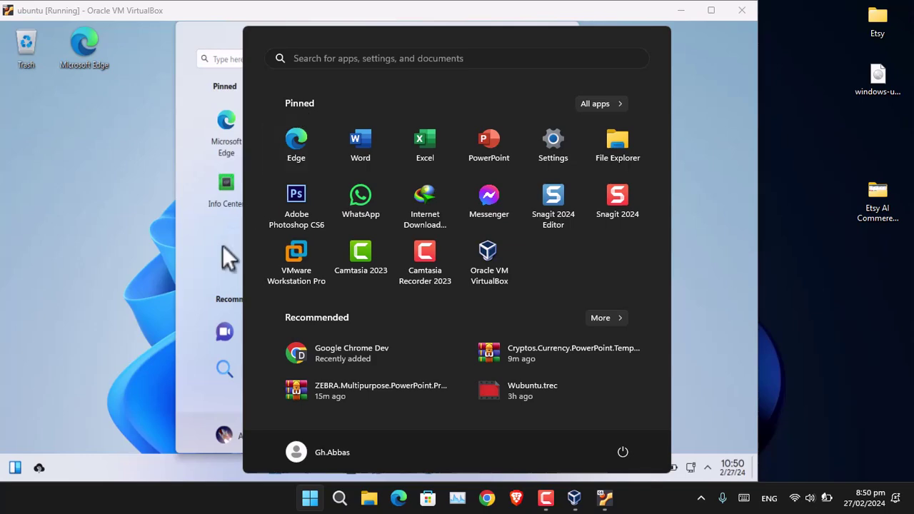
pyautogui.click(210, 270)
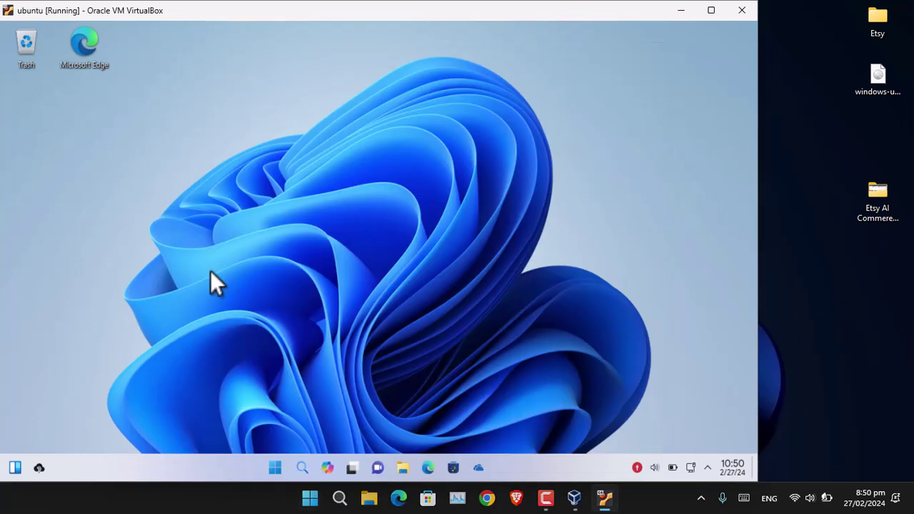
# Step: Browse the full All apps list in the guest's Start menu
pyautogui.click(277, 468)
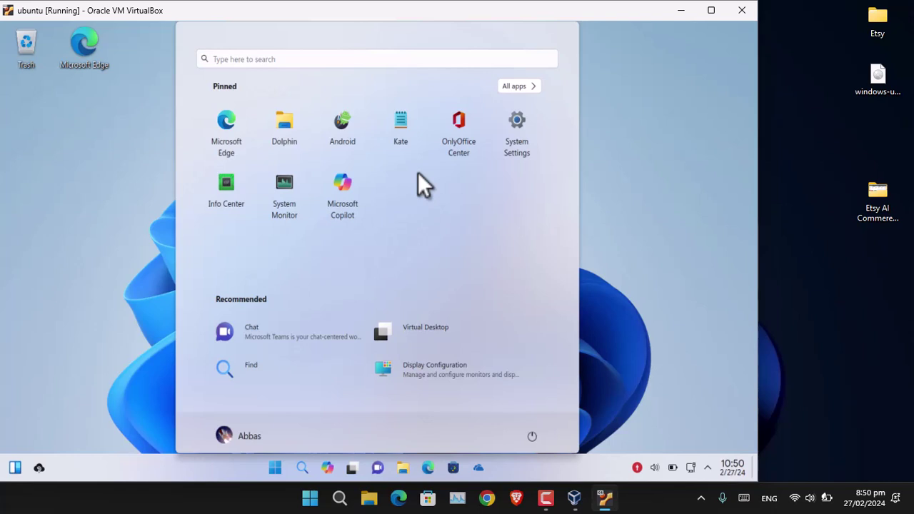
pyautogui.click(509, 88)
pyautogui.scroll(-2, 378, 279)
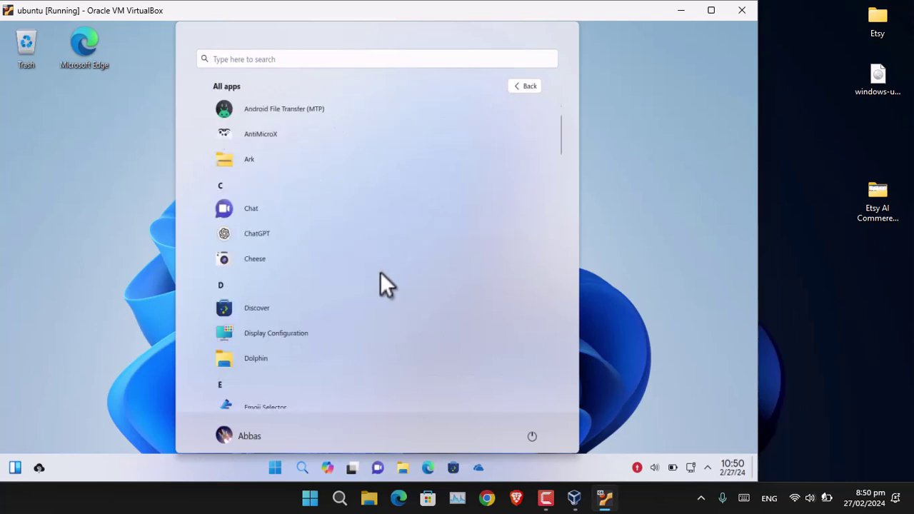
pyautogui.scroll(-1, 332, 428)
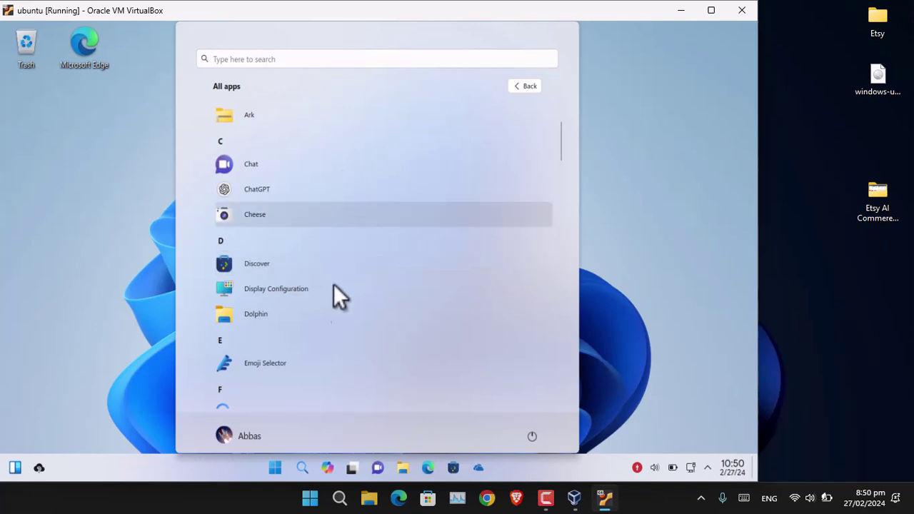
pyautogui.scroll(-1, 333, 286)
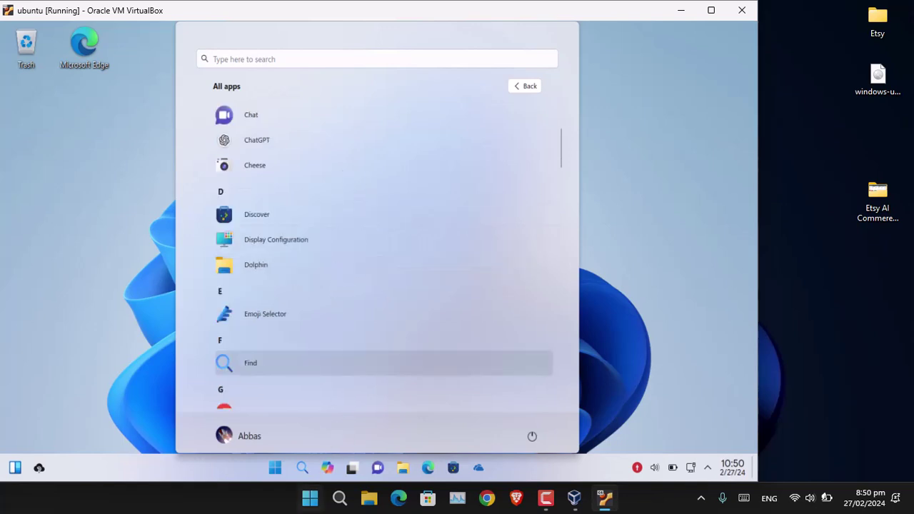
# Step: Browse the host Start menu's All apps list and use its letter index to jump to P
pyautogui.click(309, 500)
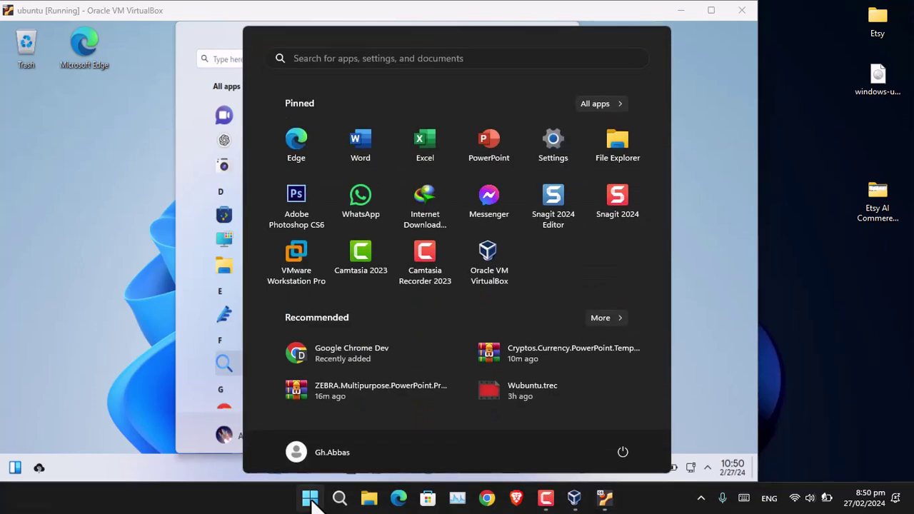
pyautogui.click(607, 105)
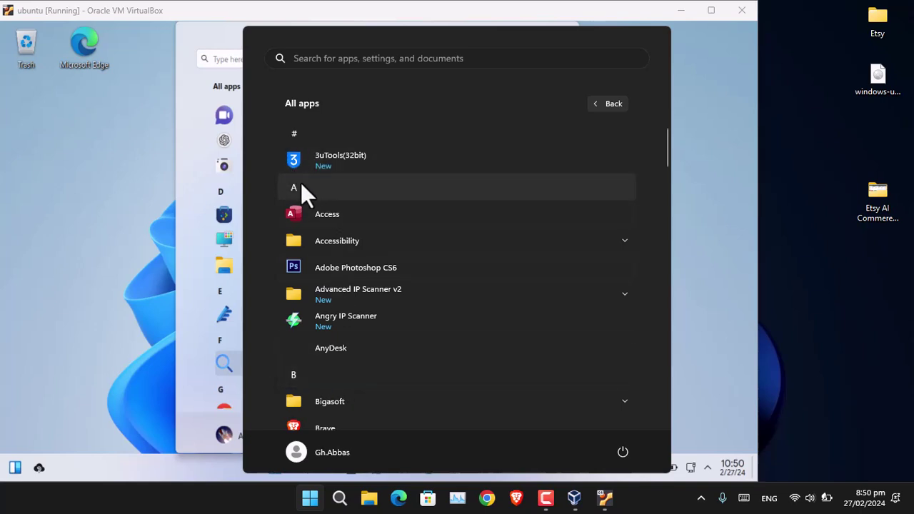
pyautogui.scroll(-2, 306, 387)
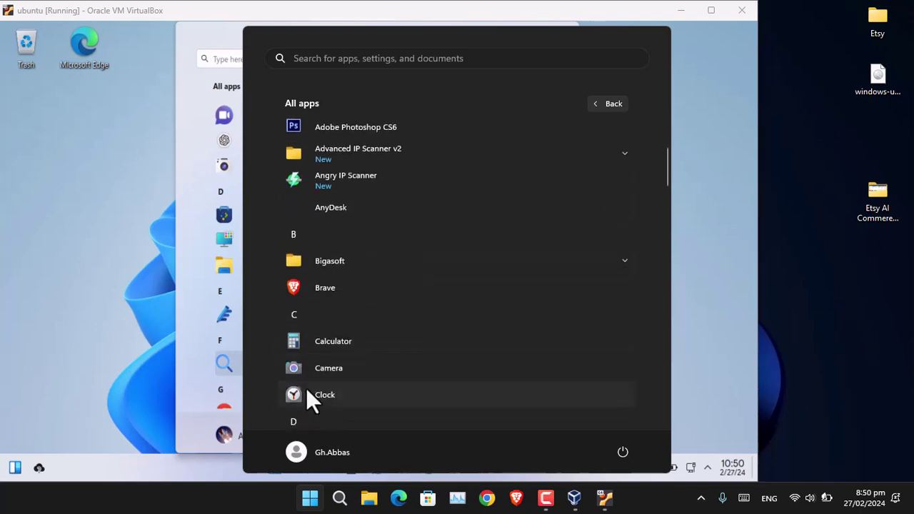
pyautogui.click(299, 314)
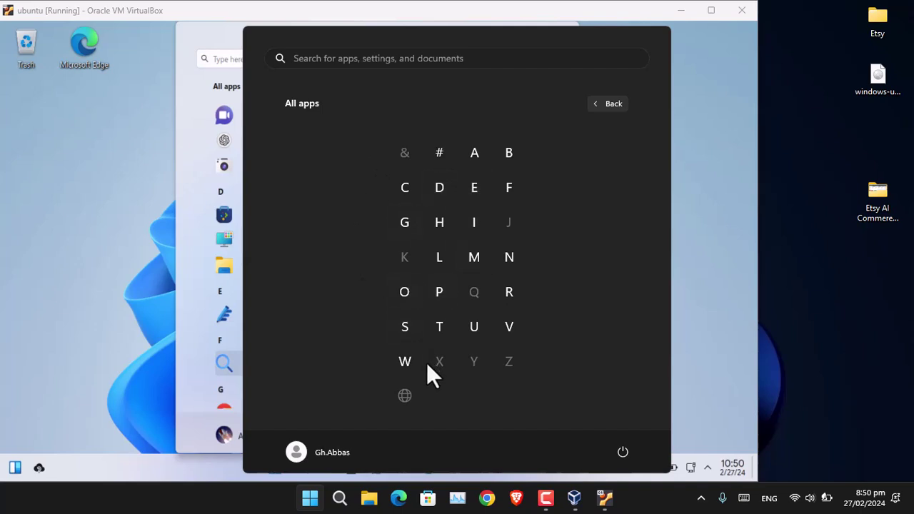
pyautogui.click(441, 293)
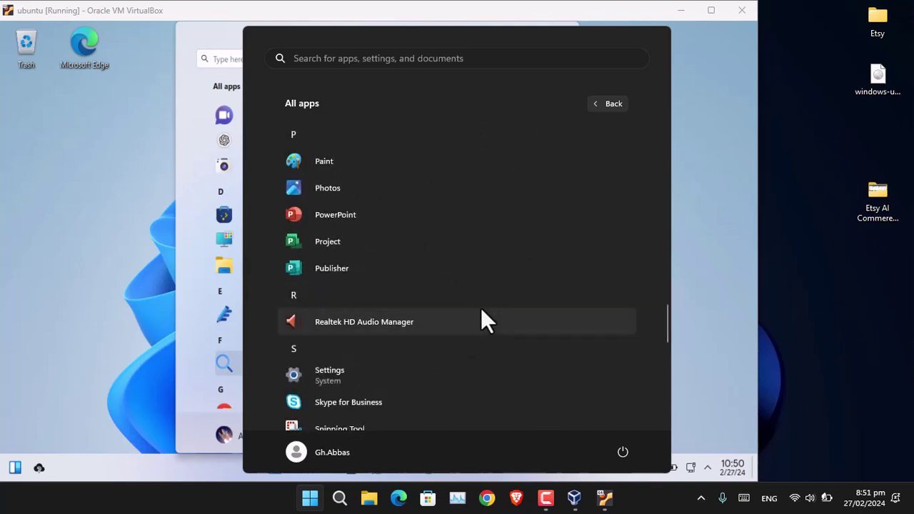
# Step: Try to open a letter index from a letter heading in the guest's All apps list
pyautogui.click(185, 205)
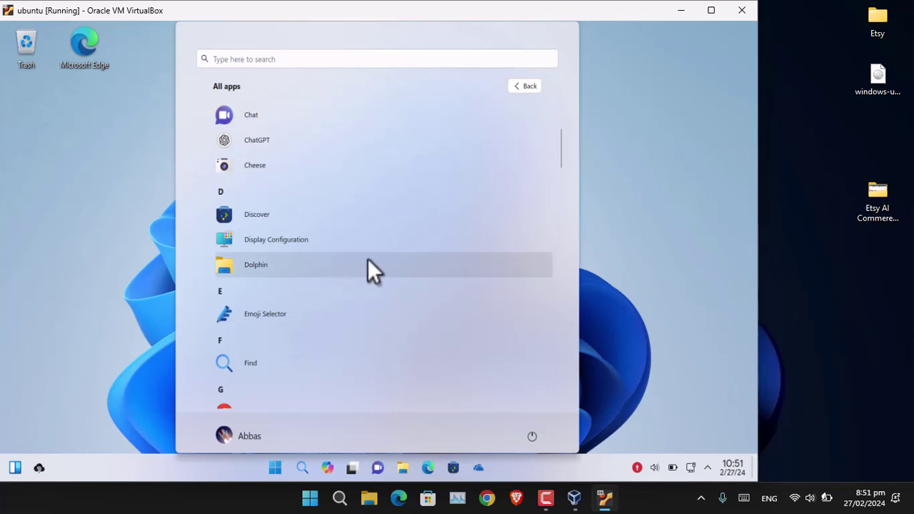
pyautogui.scroll(3, 239, 203)
pyautogui.click(224, 199)
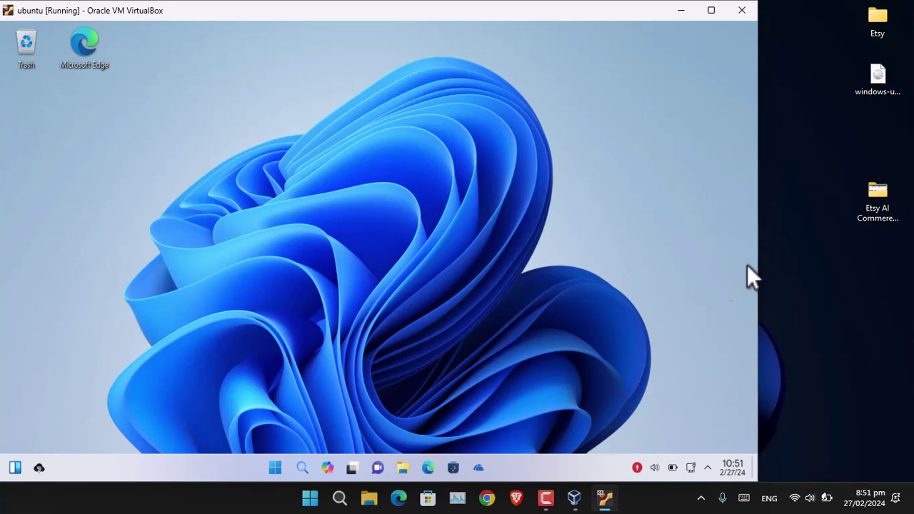
# Step: Open System Settings in the guest and Settings on the host, moving the host window off the guest desktop
pyautogui.click(278, 465)
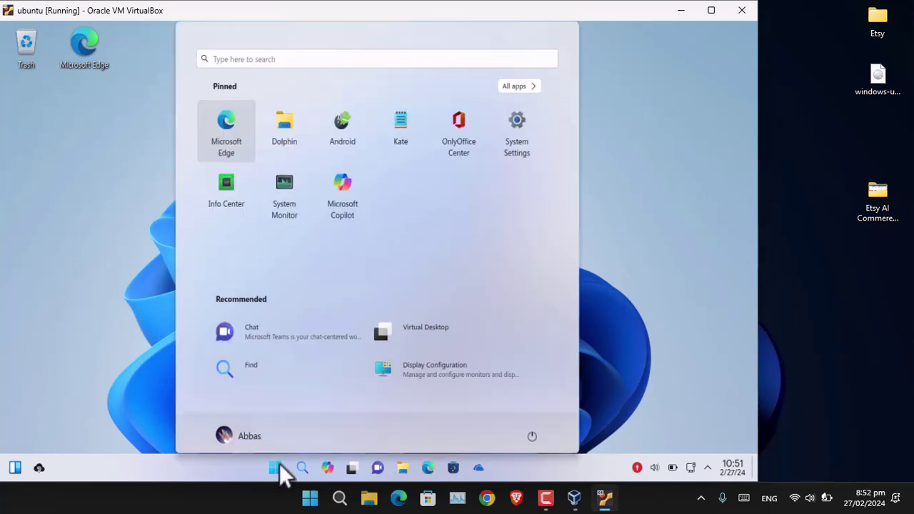
pyautogui.click(519, 123)
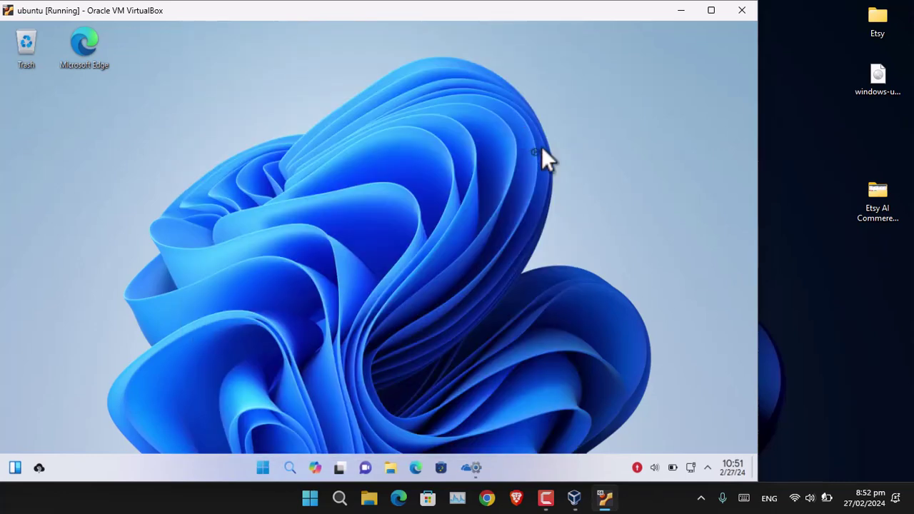
pyautogui.click(844, 318)
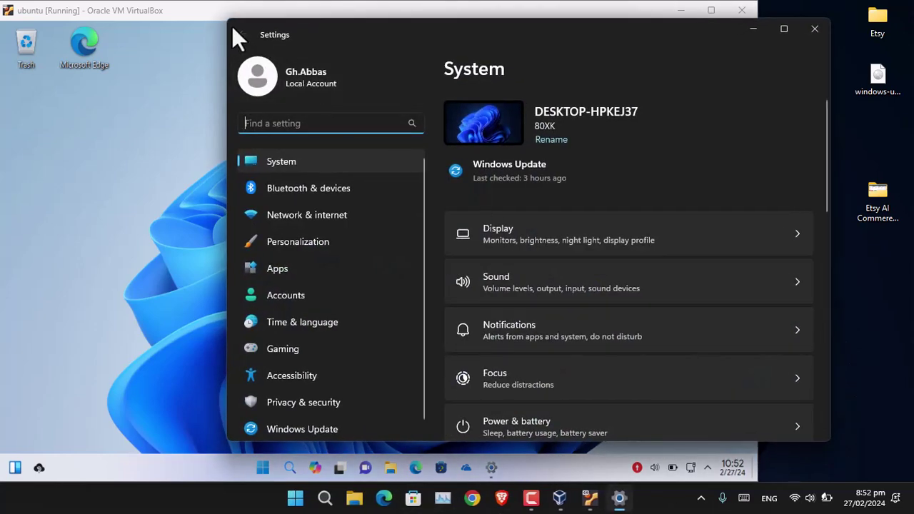
pyautogui.moveTo(361, 34); pyautogui.dragTo(895, 155)
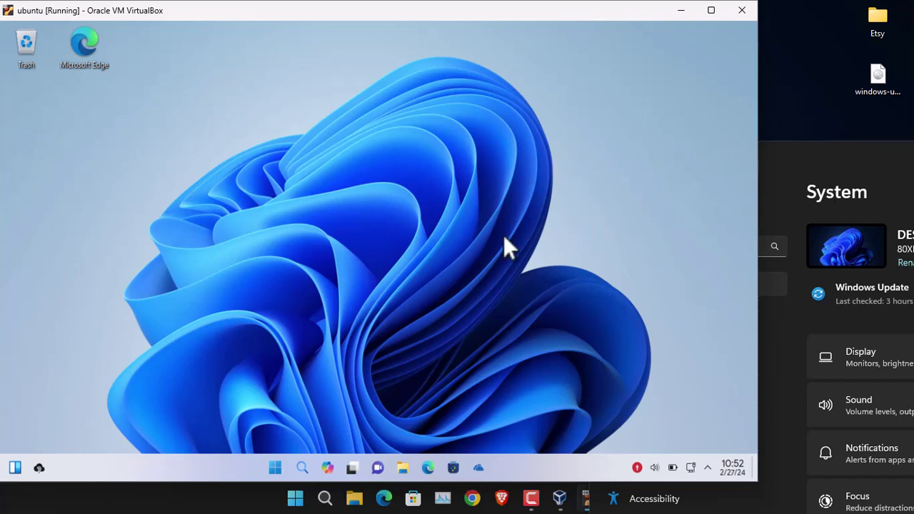
pyautogui.click(272, 468)
pyautogui.click(517, 121)
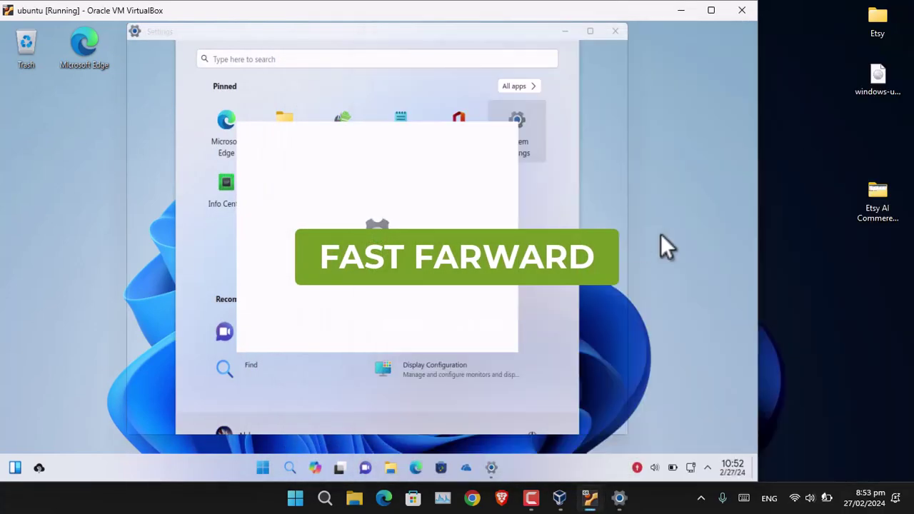
# Step: Arrange the guest's and the host's Settings windows side by side, keeping only one guest Settings window
pyautogui.moveTo(484, 32); pyautogui.dragTo(357, 47)
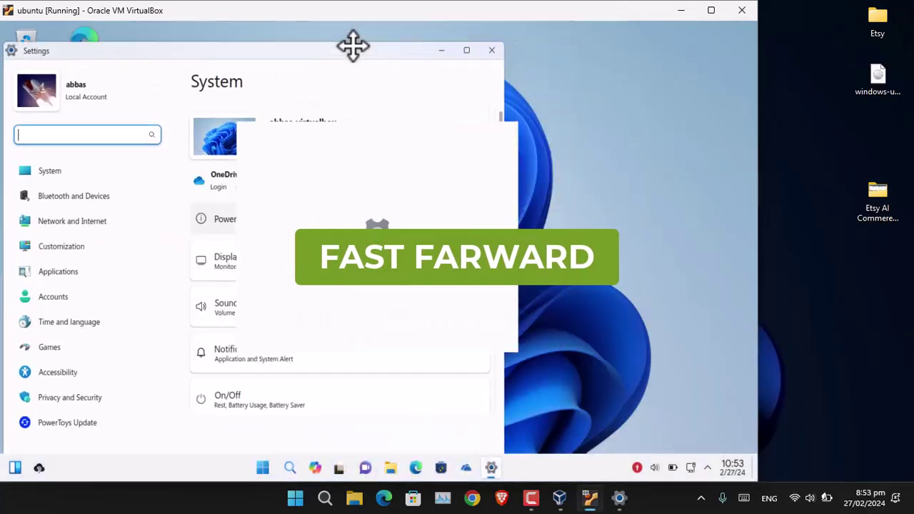
pyautogui.click(486, 40)
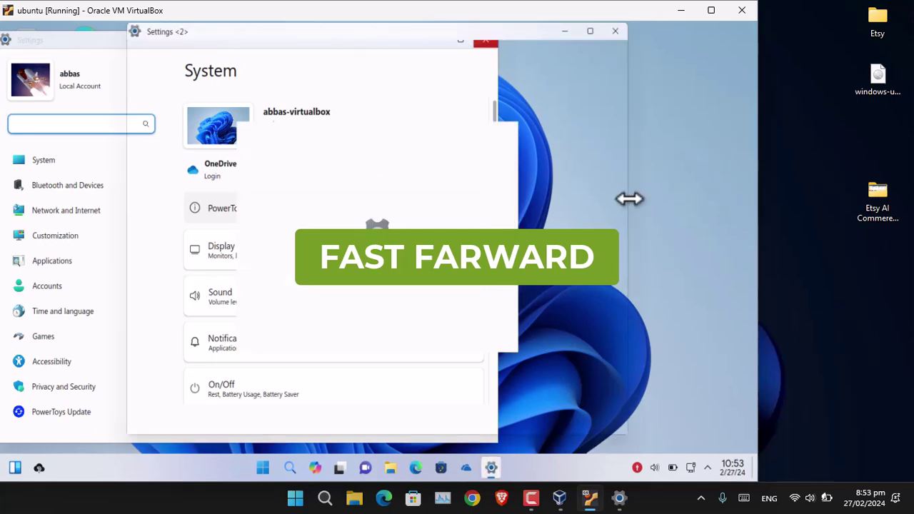
pyautogui.press('super+i')
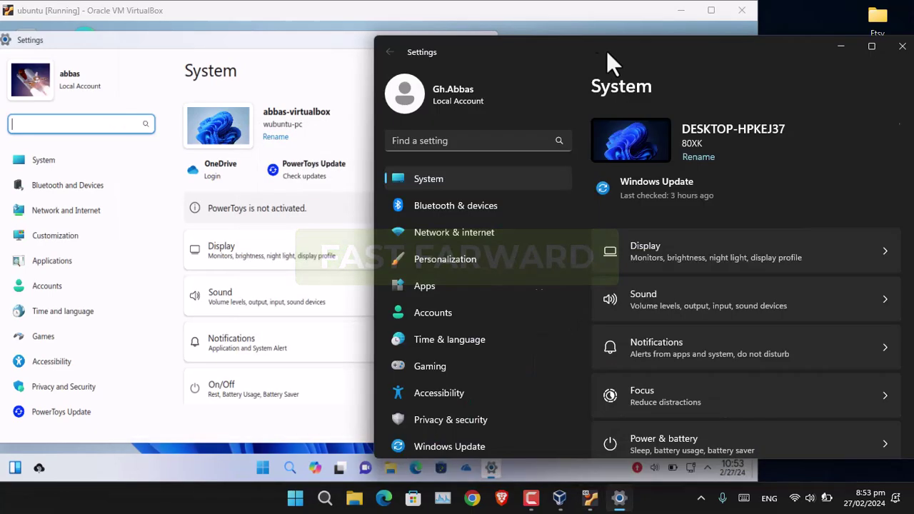
pyautogui.moveTo(597, 52); pyautogui.dragTo(659, 49)
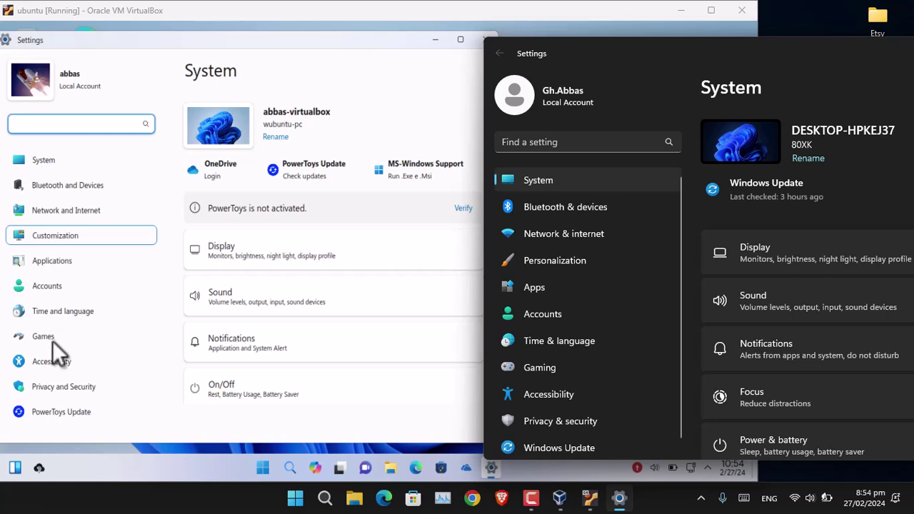
# Step: Compare the category list in the guest's Settings with the one in the host's Settings
pyautogui.scroll(-1, 569, 315)
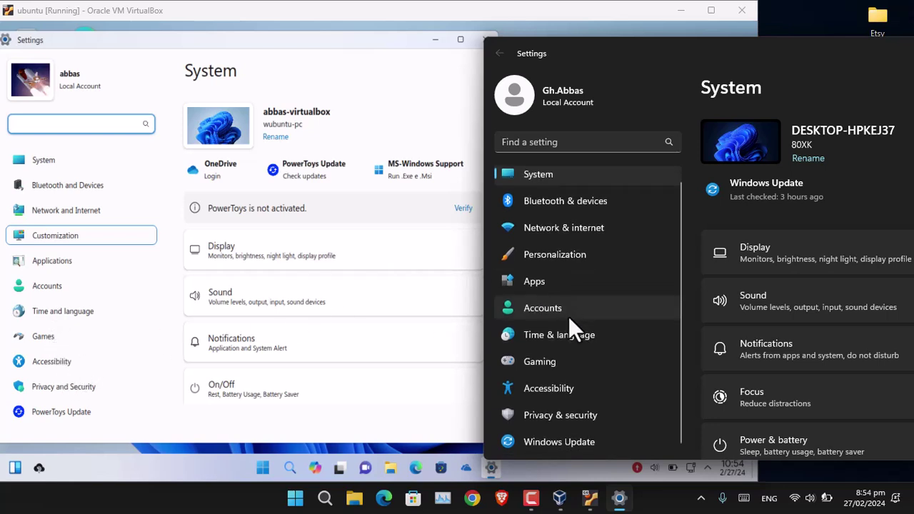
pyautogui.click(286, 50)
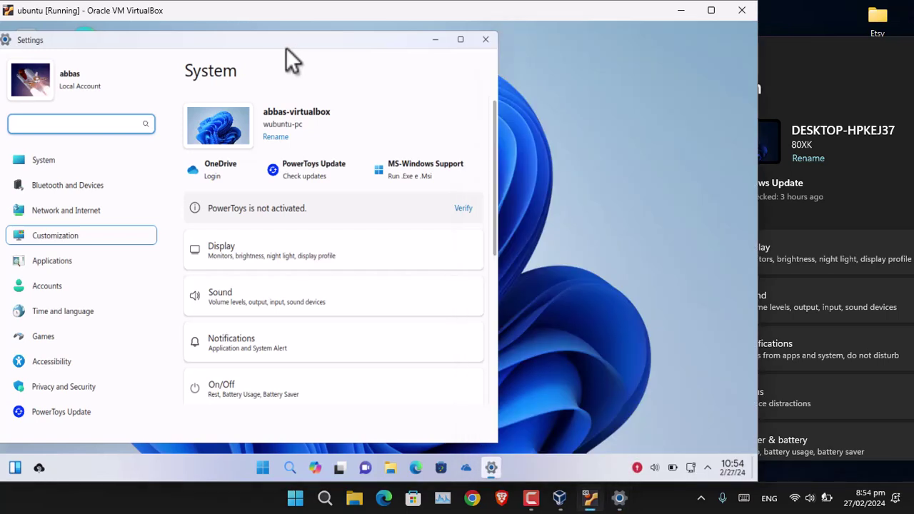
pyautogui.moveTo(282, 45); pyautogui.dragTo(295, 42)
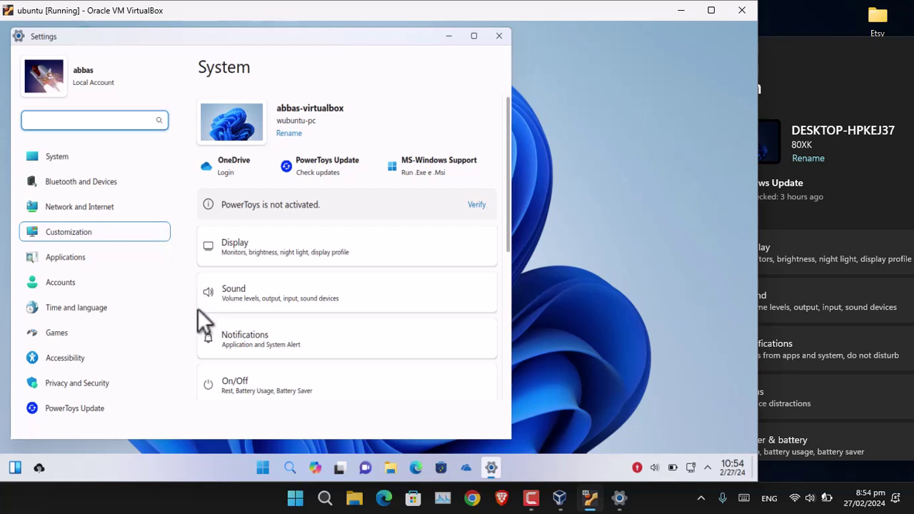
pyautogui.click(810, 87)
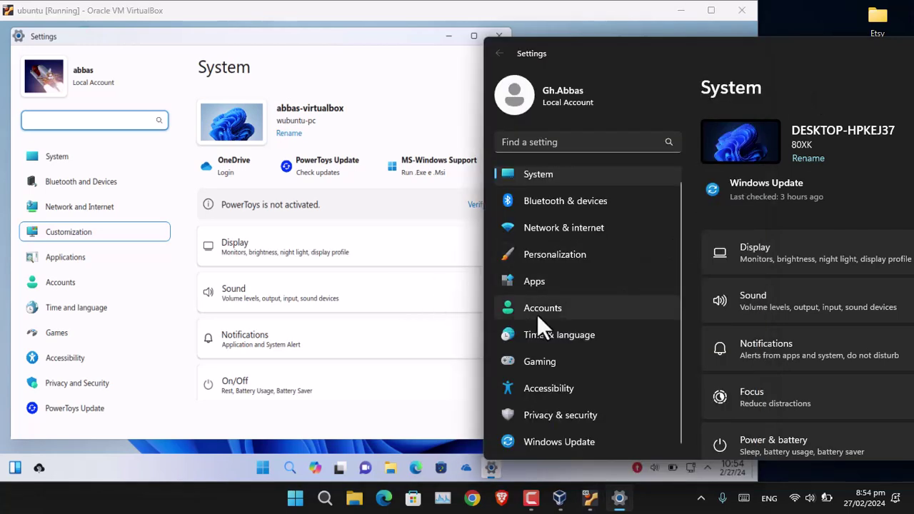
# Step: Select the System category in the guest's Settings and reposition that window clear of the host's Settings
pyautogui.click(57, 156)
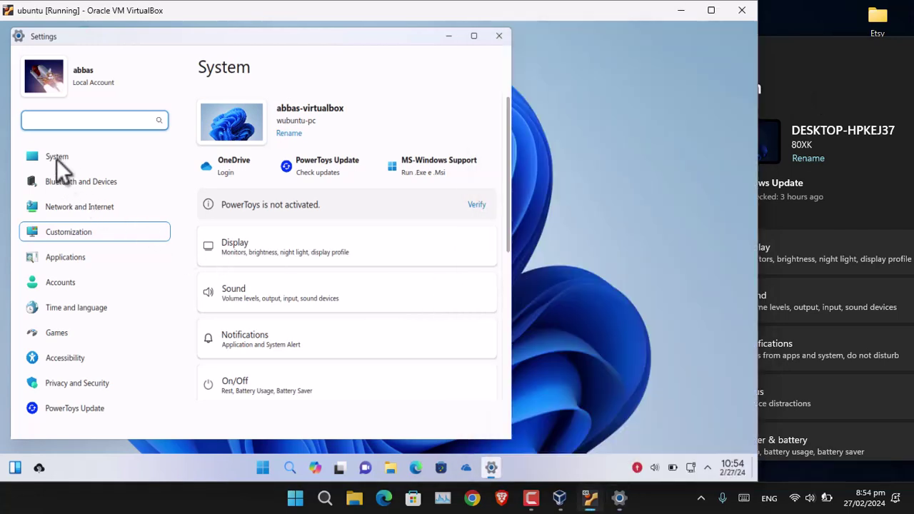
pyautogui.moveTo(290, 30); pyautogui.dragTo(378, 39)
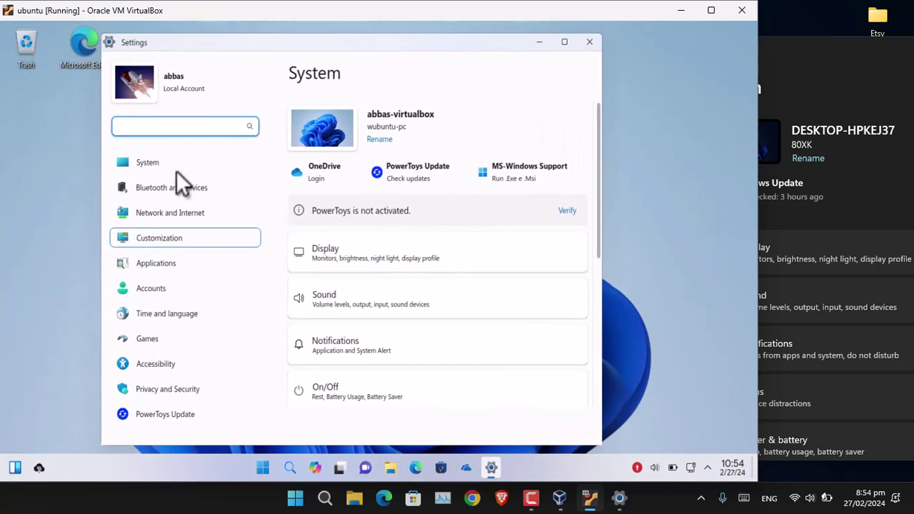
pyautogui.click(156, 163)
pyautogui.moveTo(250, 43); pyautogui.dragTo(145, 45)
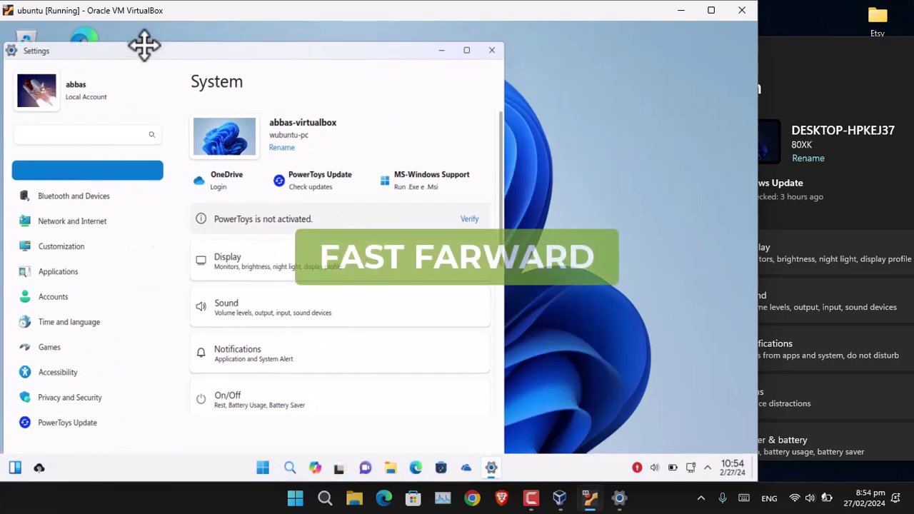
# Step: Open the Bluetooth and devices page in both Settings windows, enlarge the host's window, and compare the listed options
pyautogui.click(78, 187)
pyautogui.click(619, 498)
pyautogui.click(559, 184)
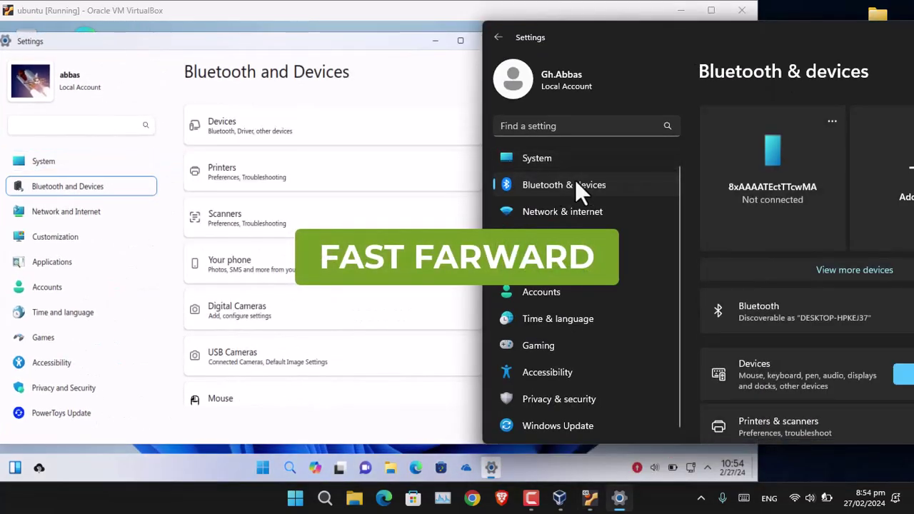
pyautogui.moveTo(643, 33); pyautogui.dragTo(532, 32)
pyautogui.moveTo(367, 207); pyautogui.dragTo(434, 215)
pyautogui.scroll(-5, 586, 296)
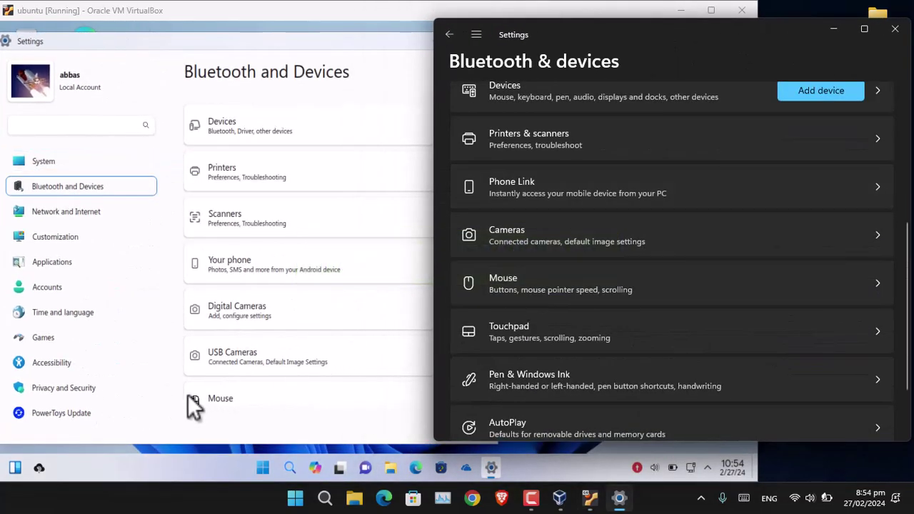
# Step: Compare the window controls of both Settings windows, widening the host's window and displaying its snap layouts
pyautogui.click(164, 361)
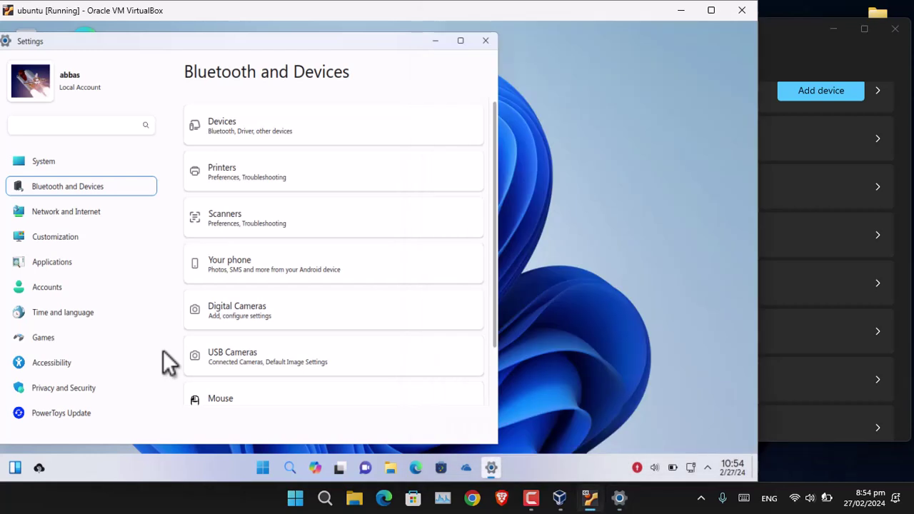
pyautogui.moveTo(330, 43); pyautogui.dragTo(385, 36)
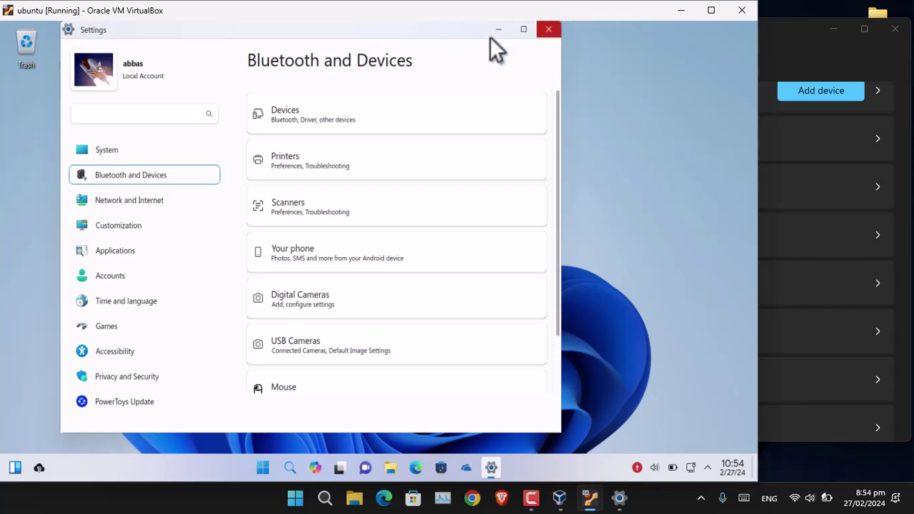
pyautogui.moveTo(365, 33); pyautogui.dragTo(363, 45)
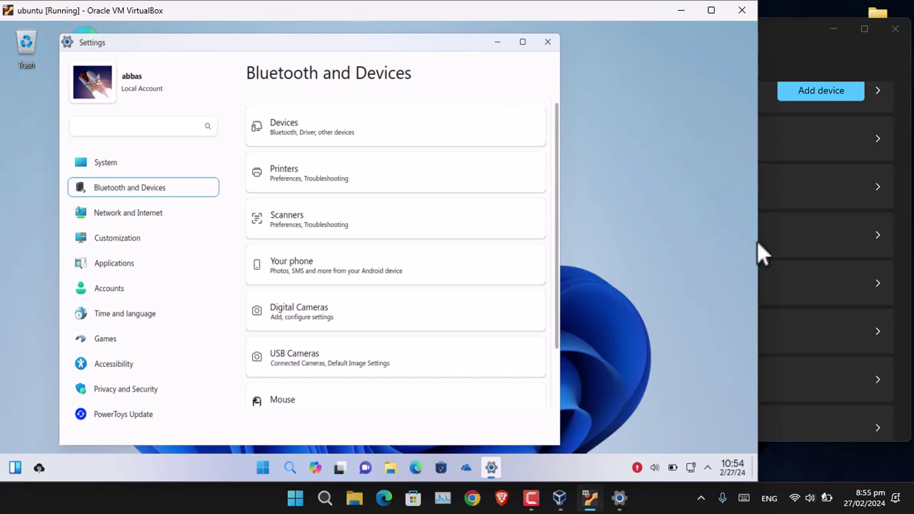
pyautogui.click(792, 61)
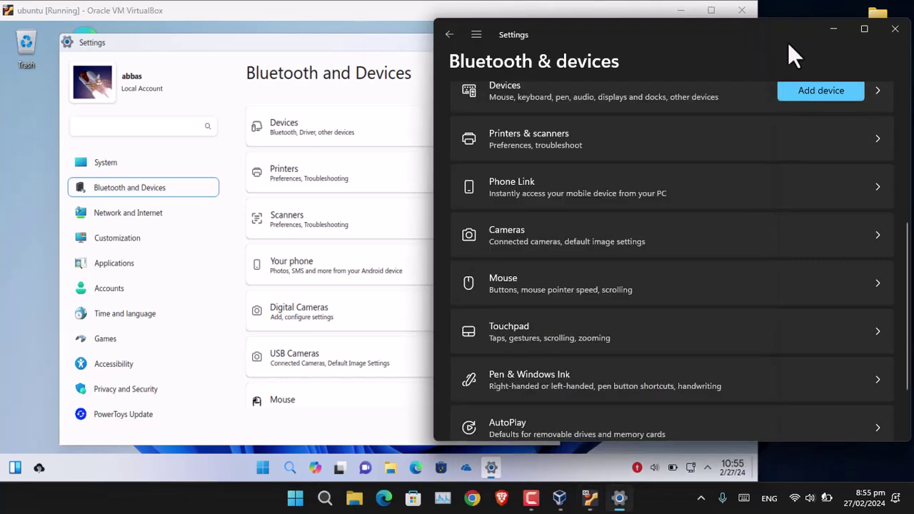
pyautogui.moveTo(433, 152); pyautogui.dragTo(272, 168)
pyautogui.moveTo(745, 36); pyautogui.dragTo(598, 47)
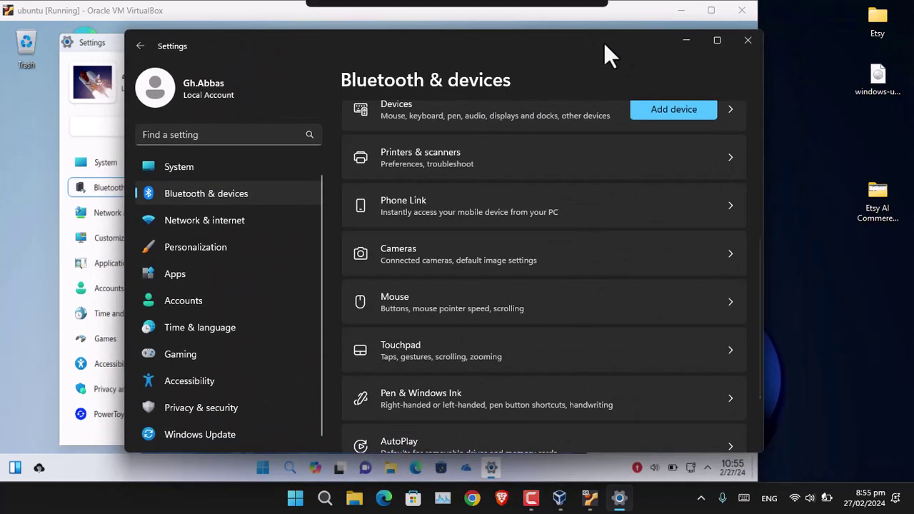
pyautogui.moveTo(720, 37)
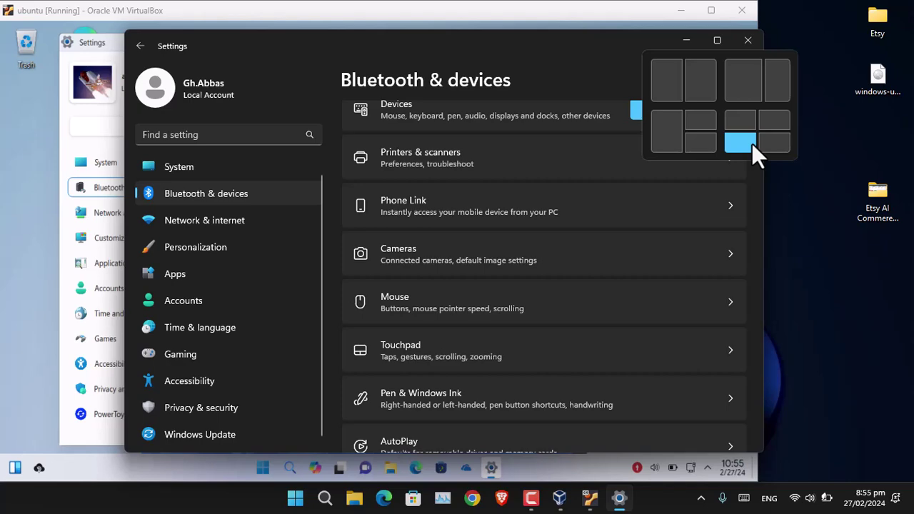
# Step: Close the host's Settings, then snap the guest's Settings window to a quarter and to the left half of the guest desktop
pyautogui.click(749, 42)
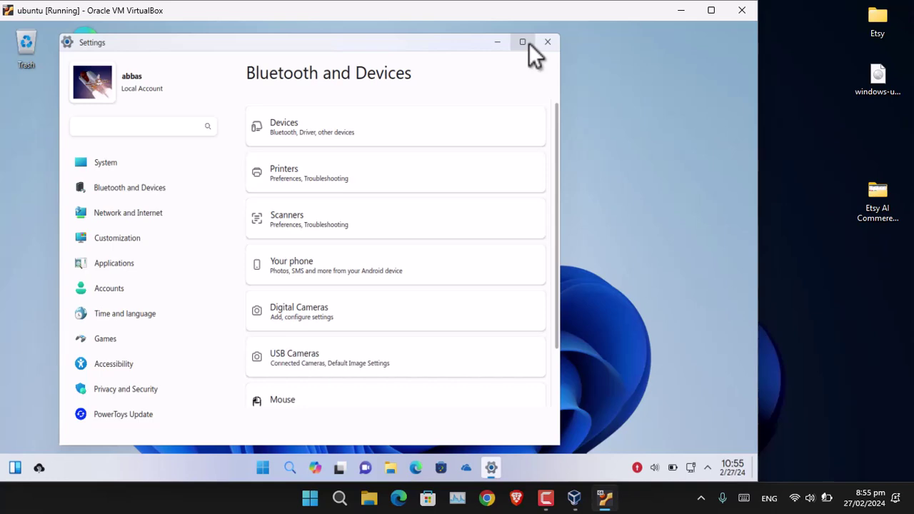
pyautogui.moveTo(507, 41); pyautogui.dragTo(6, 122)
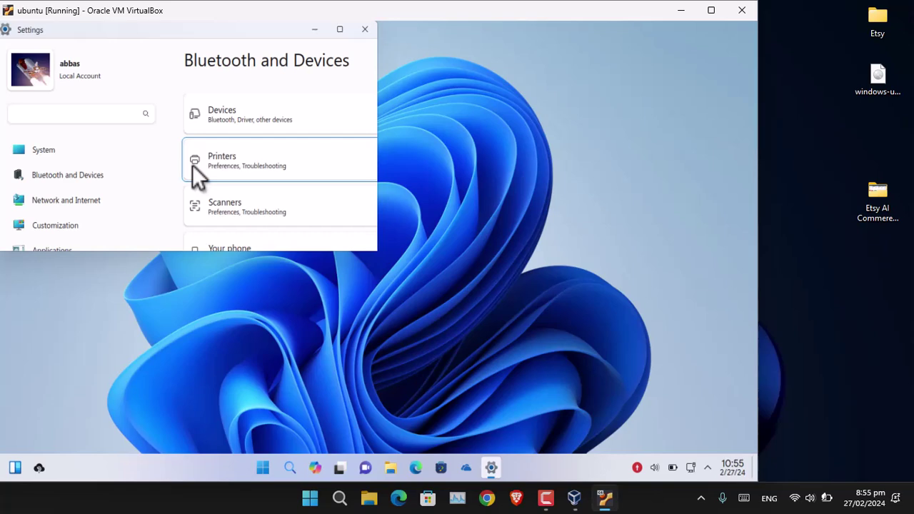
pyautogui.moveTo(165, 27); pyautogui.dragTo(6, 289)
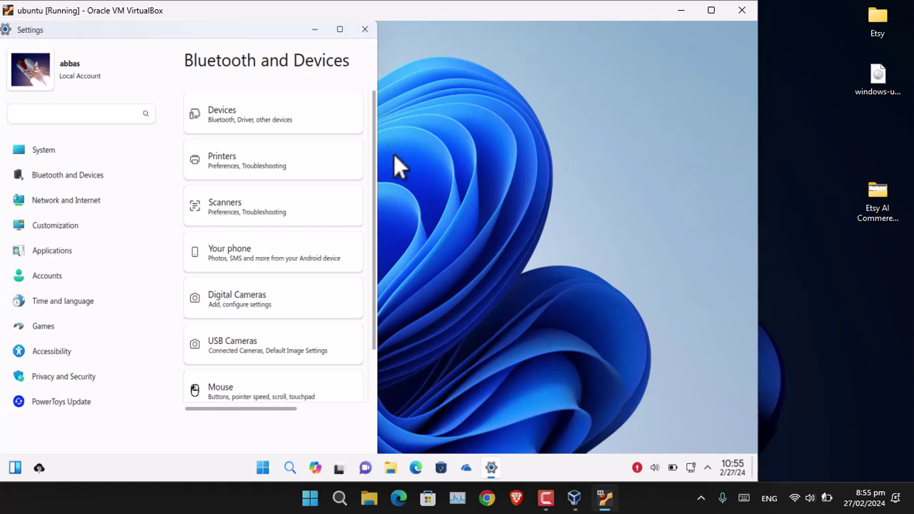
# Step: Close the guest's Settings by terminating its application, and view the virtual desktops overview before returning to the first desktop
pyautogui.click(365, 32)
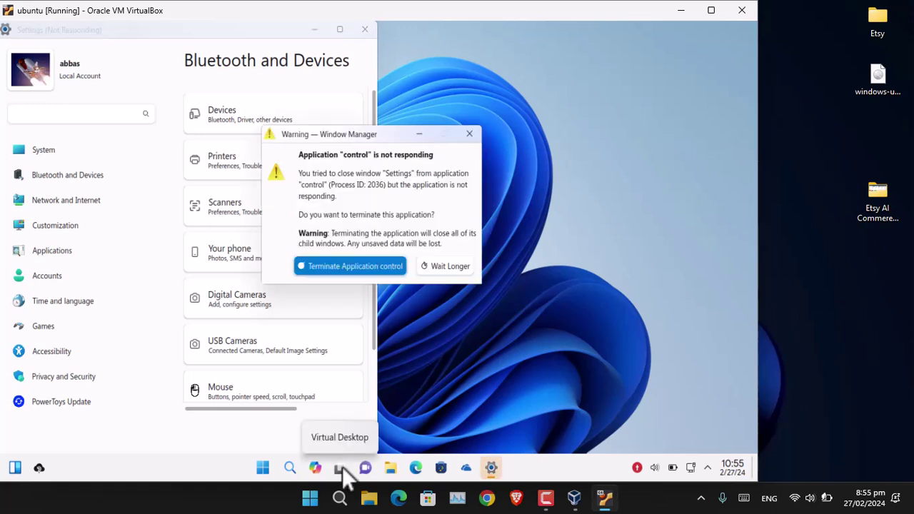
pyautogui.click(368, 265)
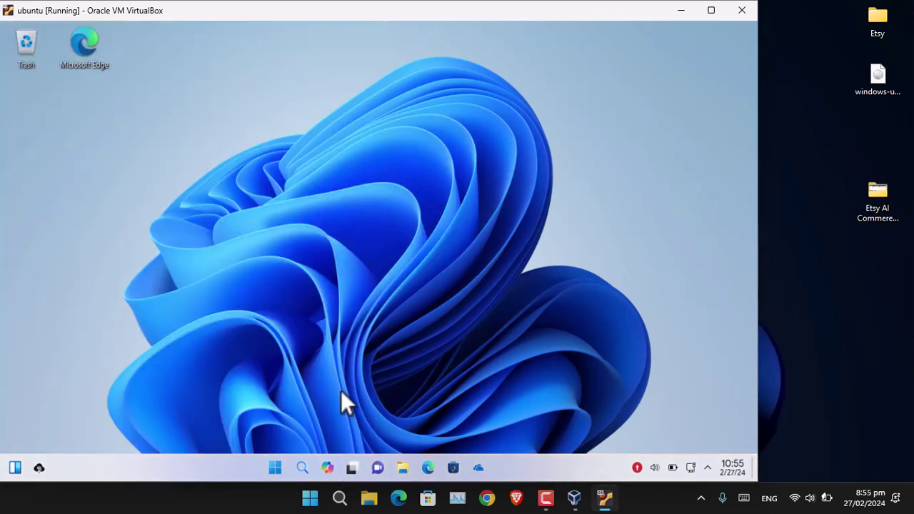
pyautogui.click(355, 470)
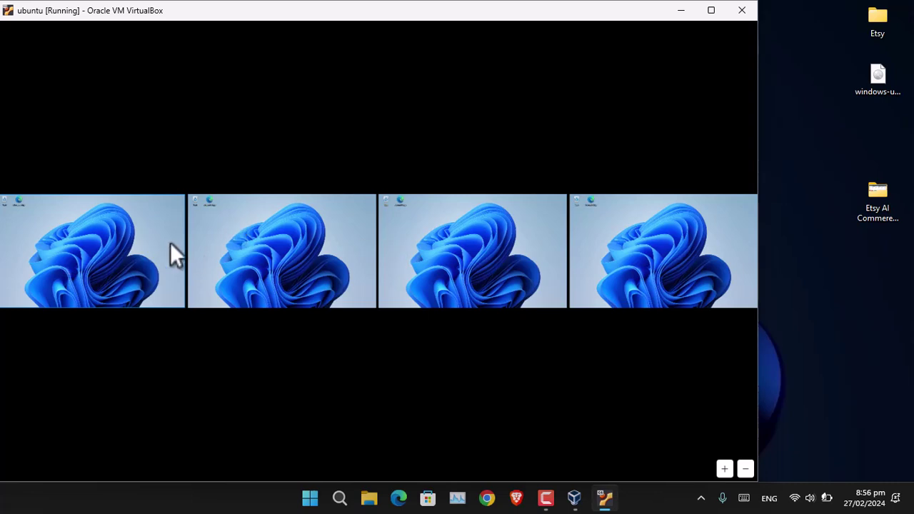
pyautogui.click(150, 254)
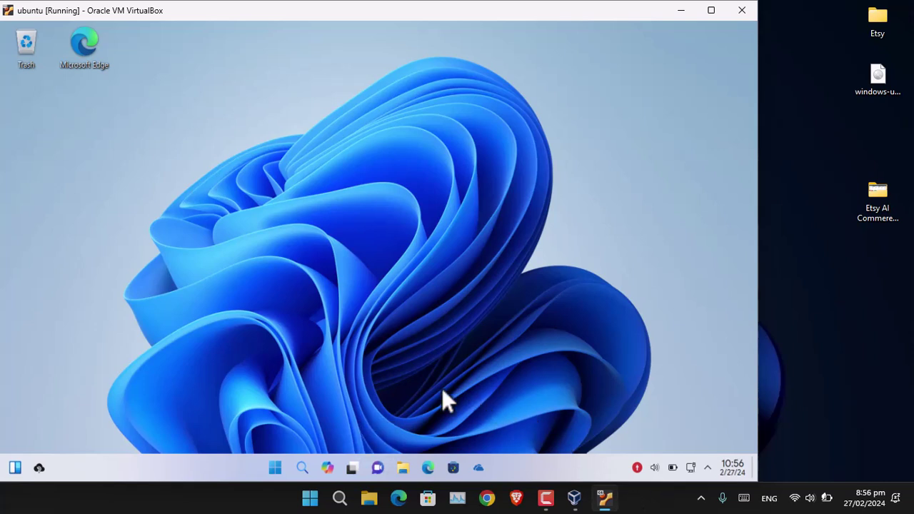
# Step: Launch Microsoft Copilot in the guest, place the cursor in its prompt box, and close the Copilot window
pyautogui.click(327, 466)
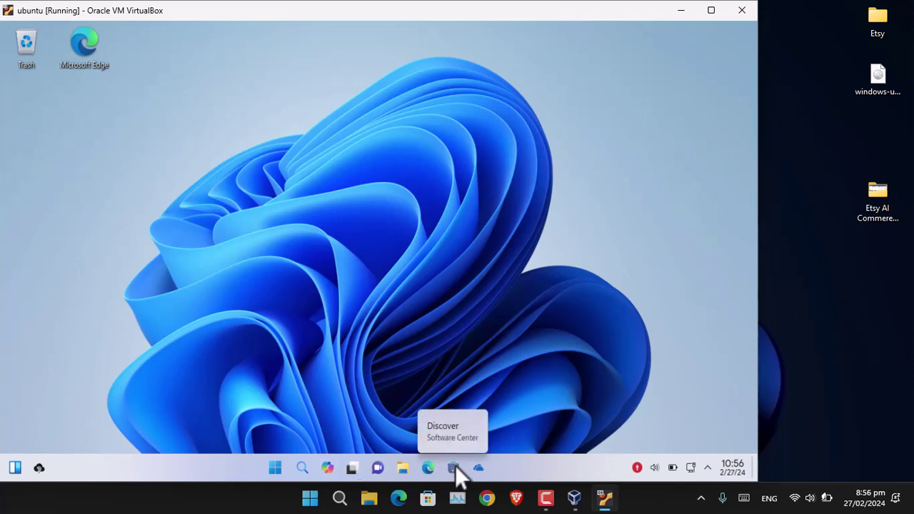
pyautogui.press('super+c')
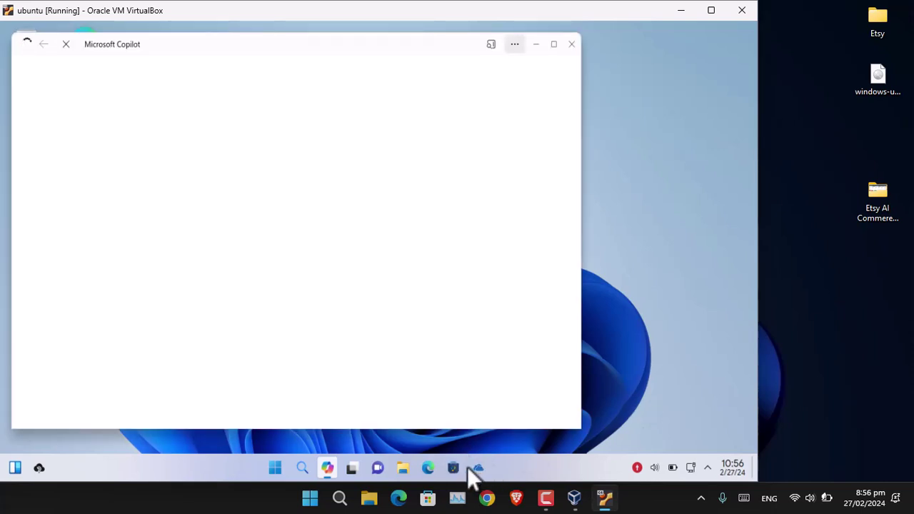
pyautogui.click(452, 468)
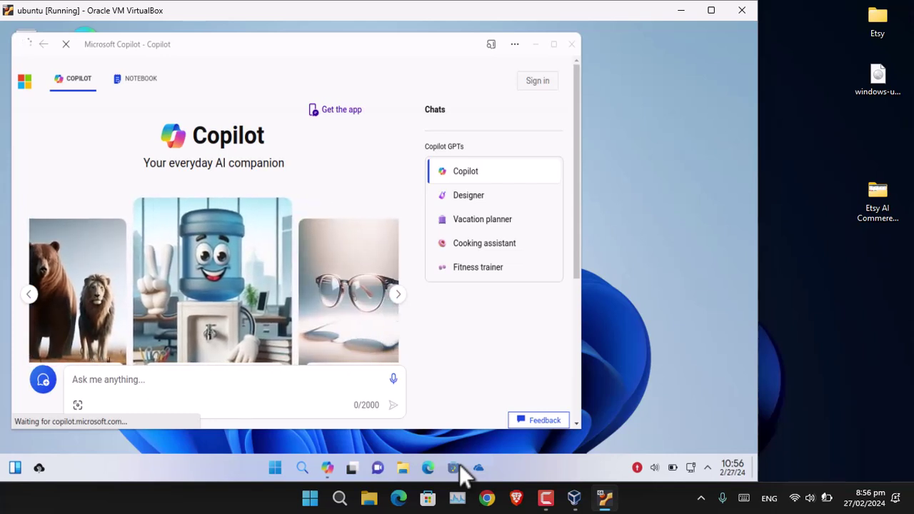
pyautogui.click(224, 379)
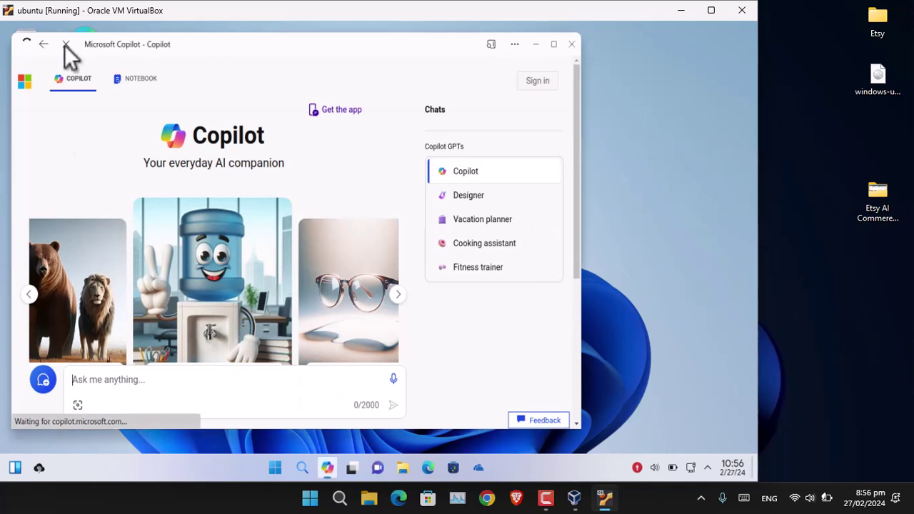
pyautogui.click(571, 44)
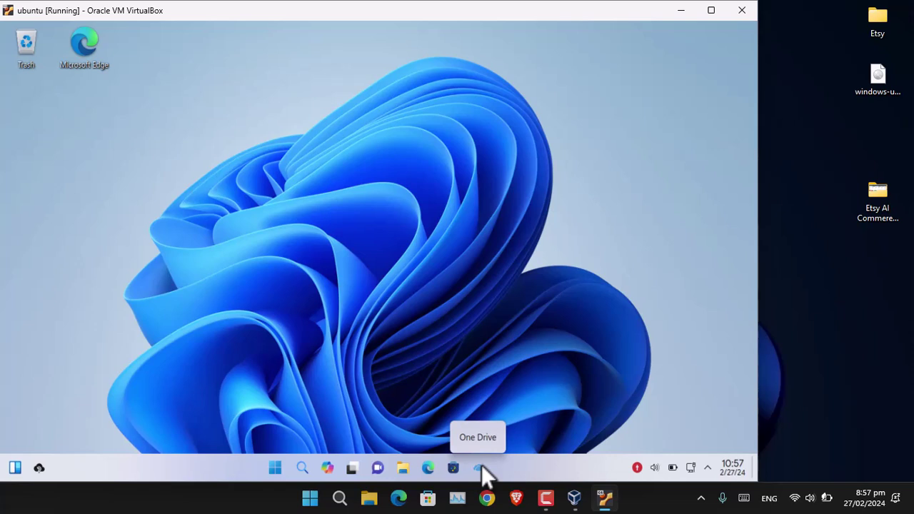
# Step: Check the battery status in the guest's system tray and dismiss the panel
pyautogui.click(691, 468)
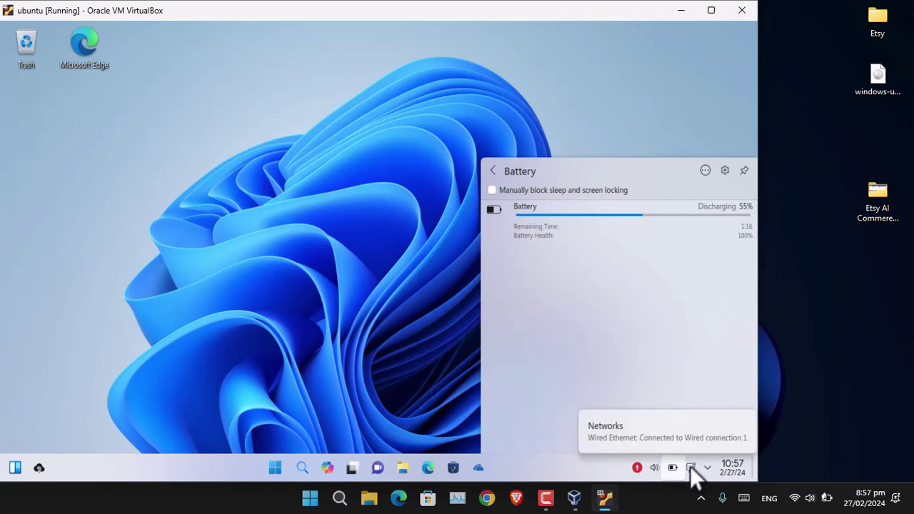
pyautogui.click(424, 343)
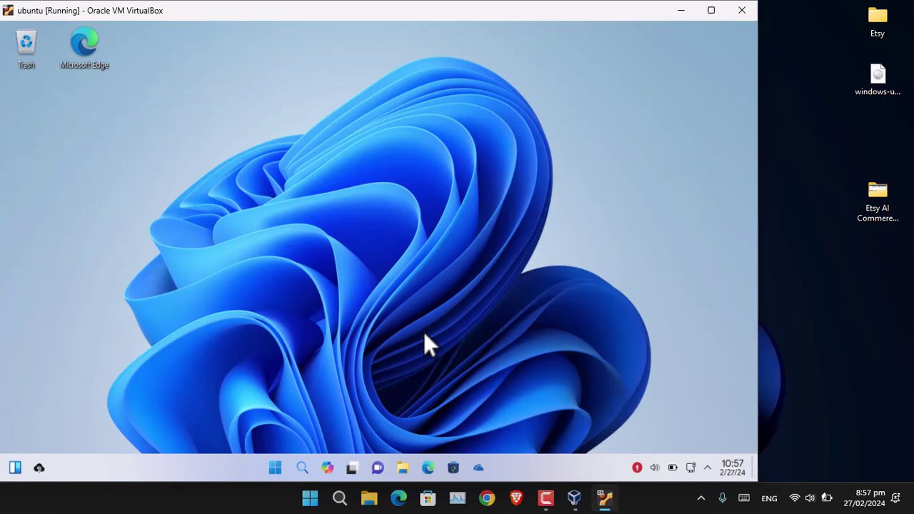
# Step: Open the guest's Downloads folder in Dolphin and try to run npp.8.6.4.Installer.x64.exe
pyautogui.click(403, 468)
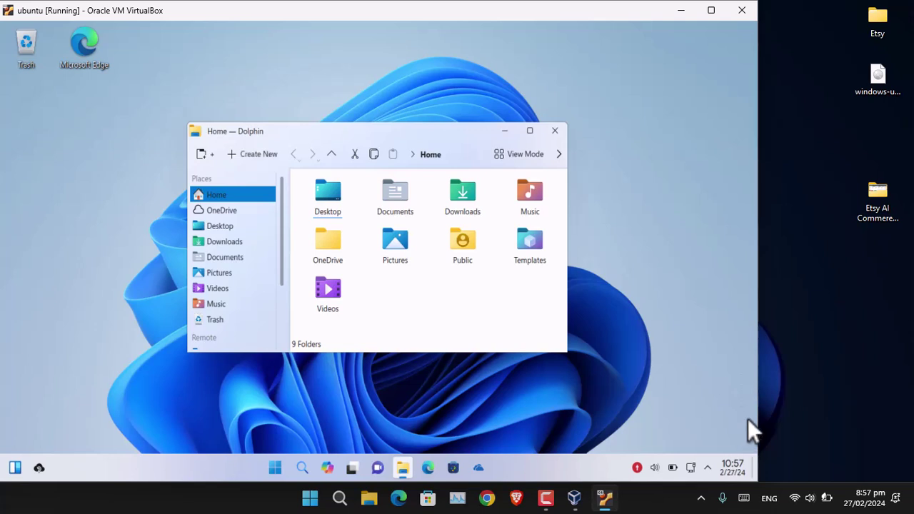
pyautogui.click(461, 192)
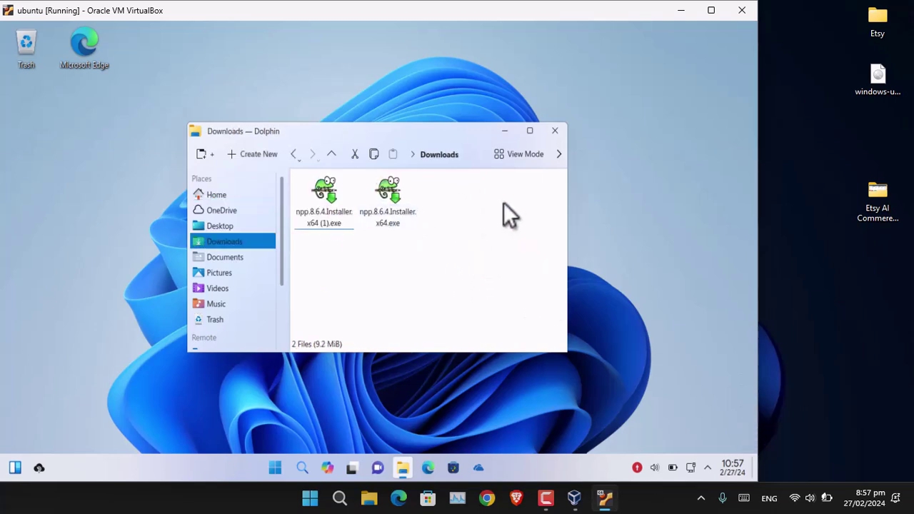
pyautogui.doubleClick(387, 195)
pyautogui.click(515, 260)
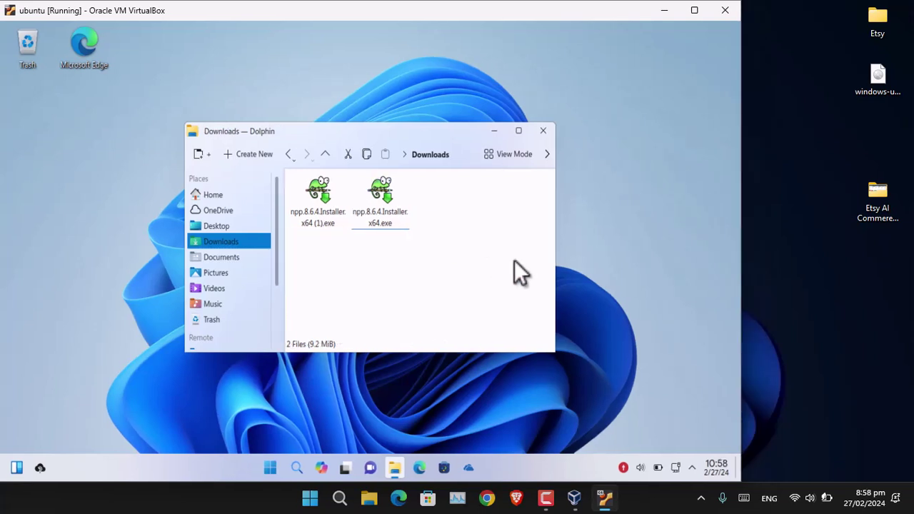
pyautogui.doubleClick(375, 196)
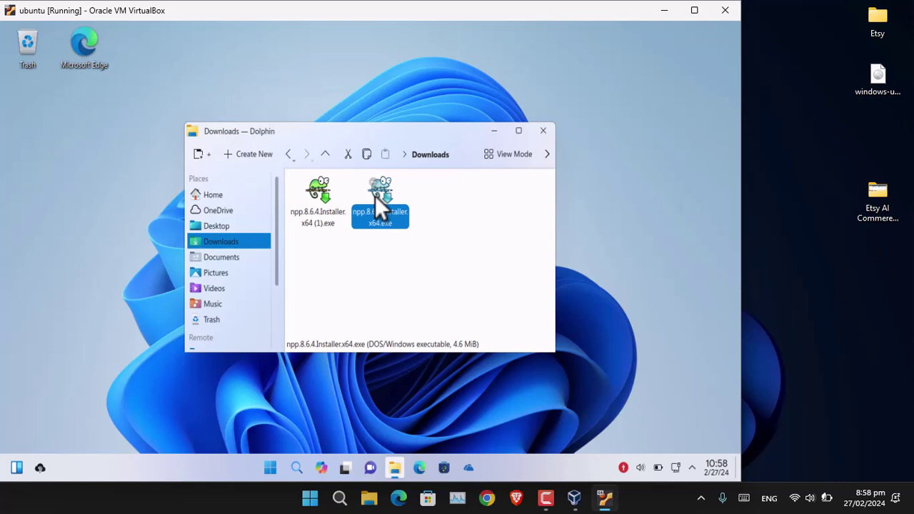
# Step: Launch System Monitor in the guest, widen the virtual machine window, examine the Processes, Overview and History pages, and dismiss the monitor
pyautogui.click(275, 468)
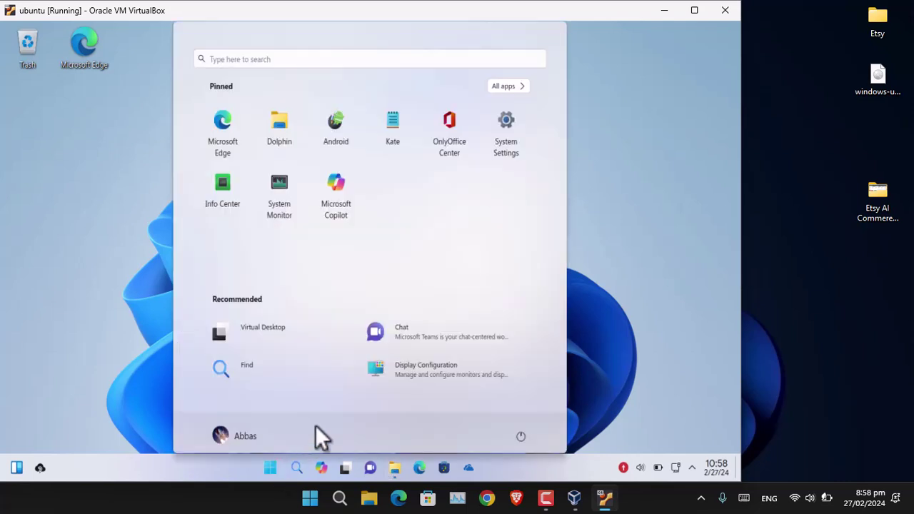
pyautogui.click(280, 197)
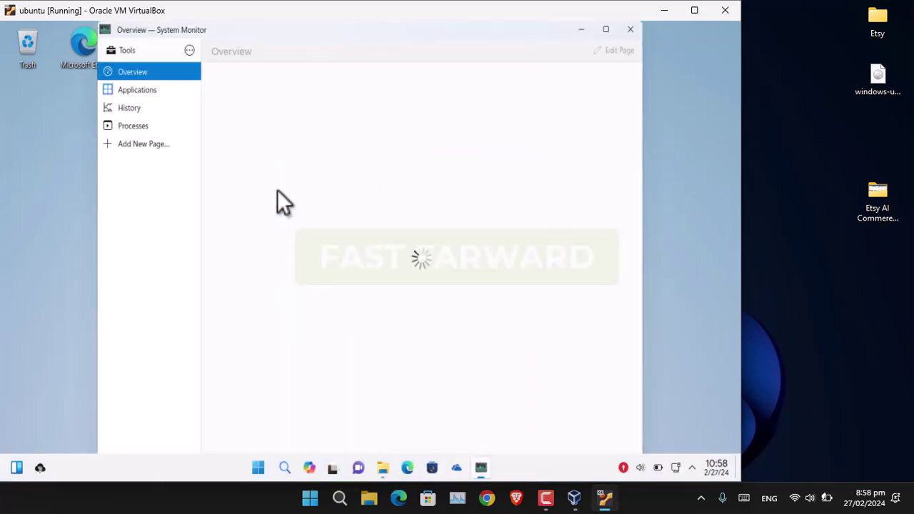
pyautogui.click(133, 124)
pyautogui.moveTo(742, 178); pyautogui.dragTo(804, 164)
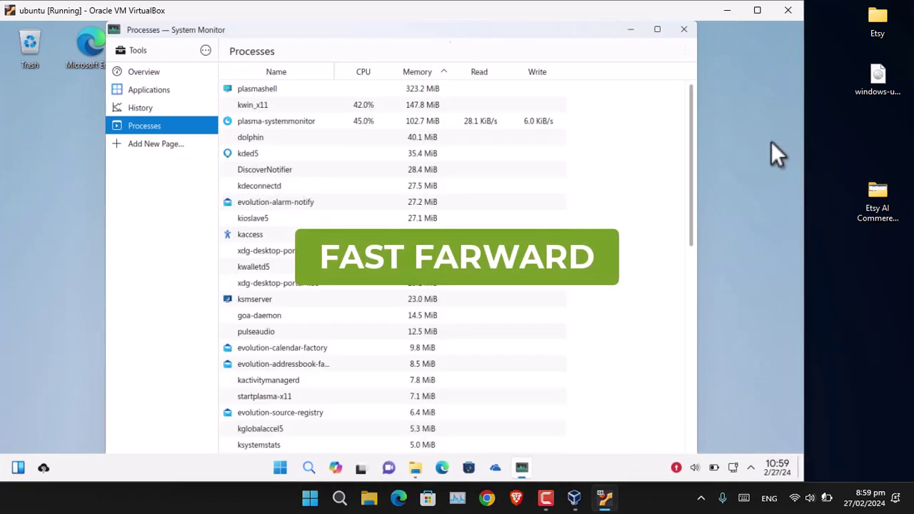
pyautogui.click(152, 72)
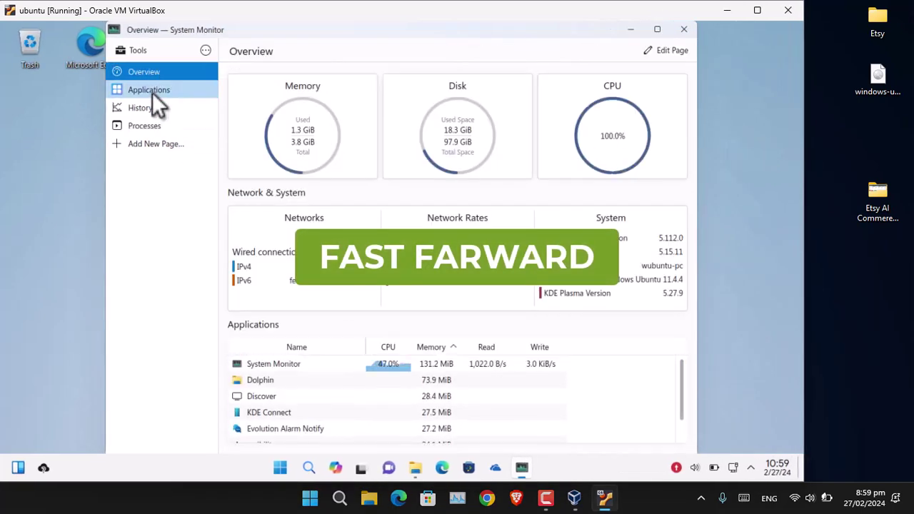
pyautogui.click(141, 108)
pyautogui.click(143, 125)
pyautogui.click(684, 29)
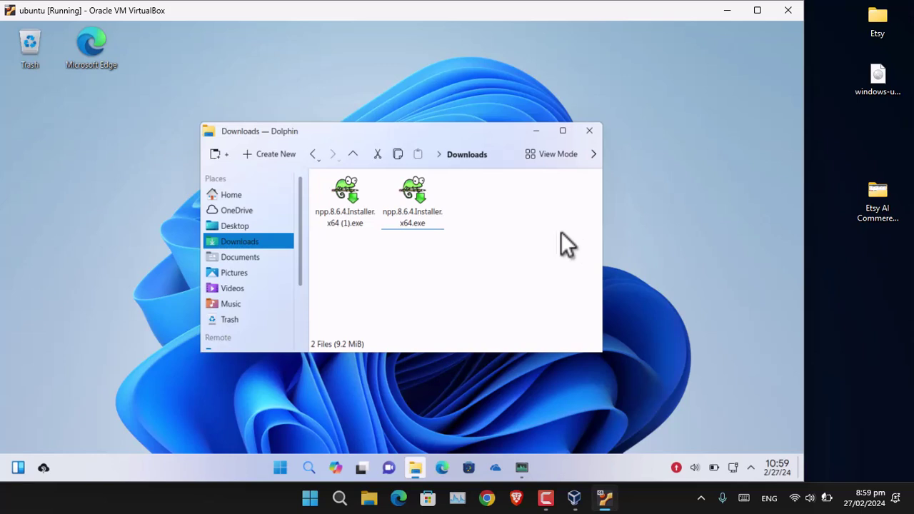
# Step: Try again to run npp.8.6.4.Installer.x64.exe from the guest's Downloads folder
pyautogui.doubleClick(422, 196)
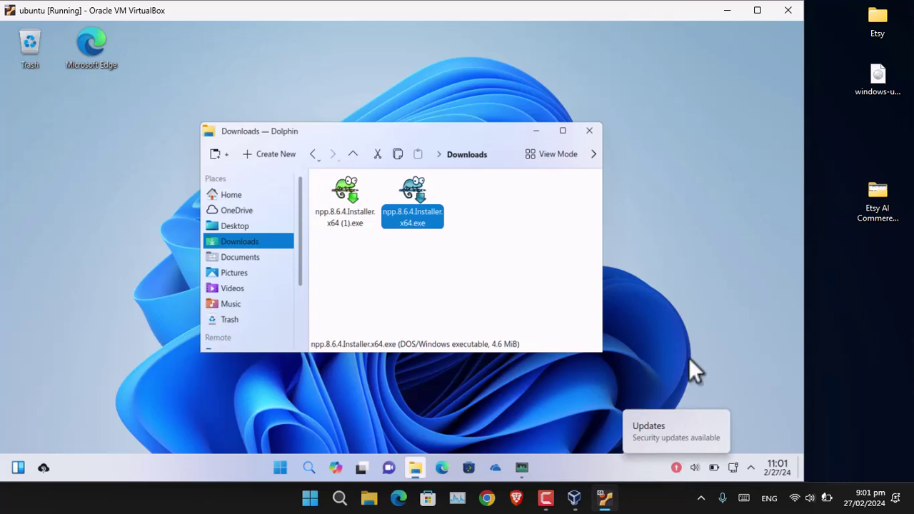
pyautogui.click(693, 307)
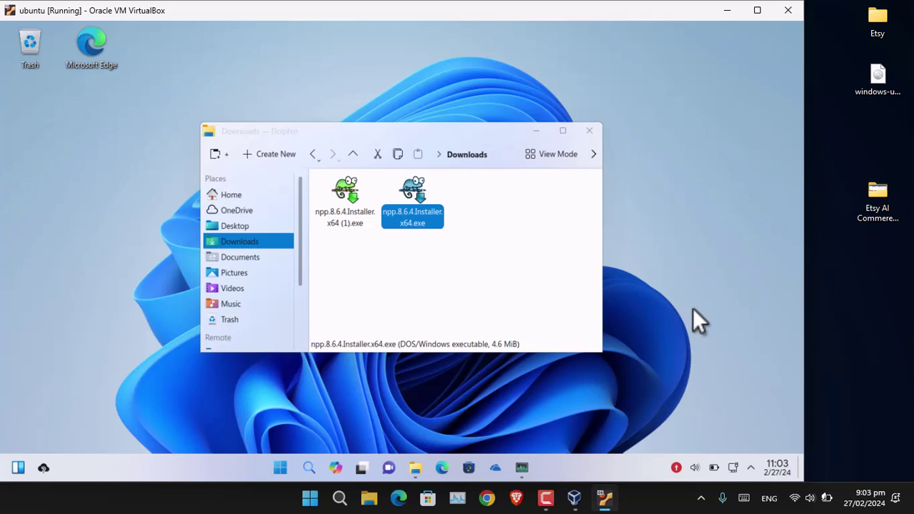
# Step: Bring System Monitor back up and examine the CPU, memory and network graphs on its History page
pyautogui.click(521, 468)
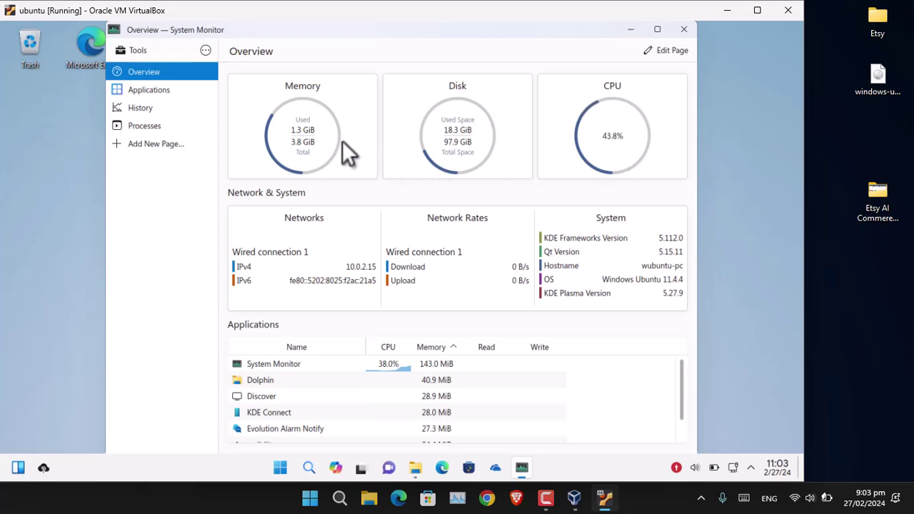
pyautogui.click(157, 123)
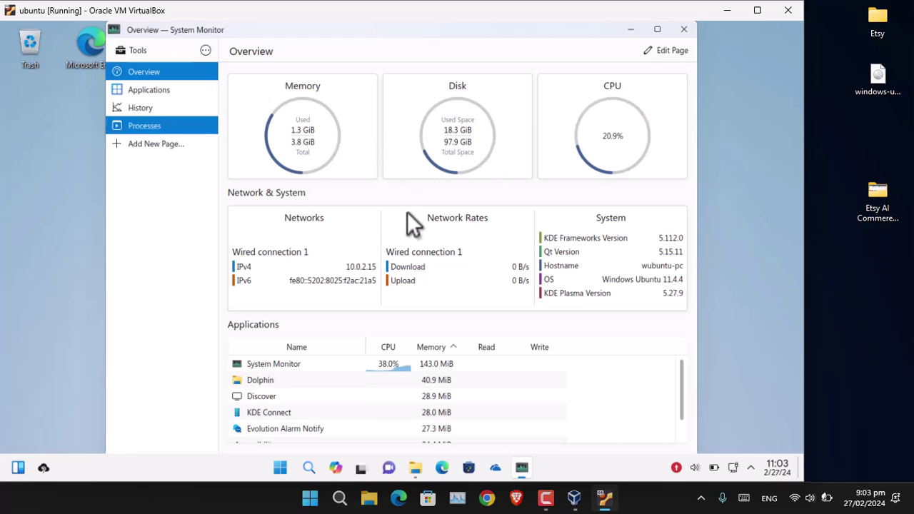
pyautogui.click(143, 107)
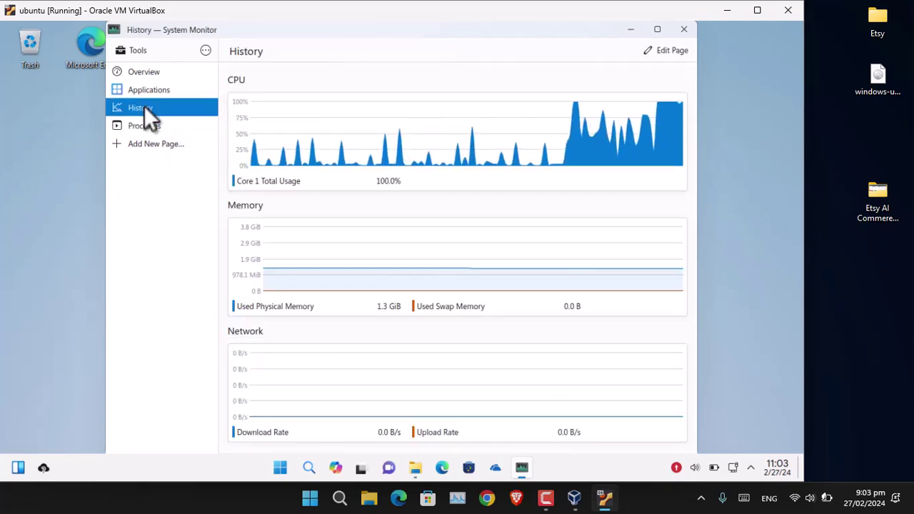